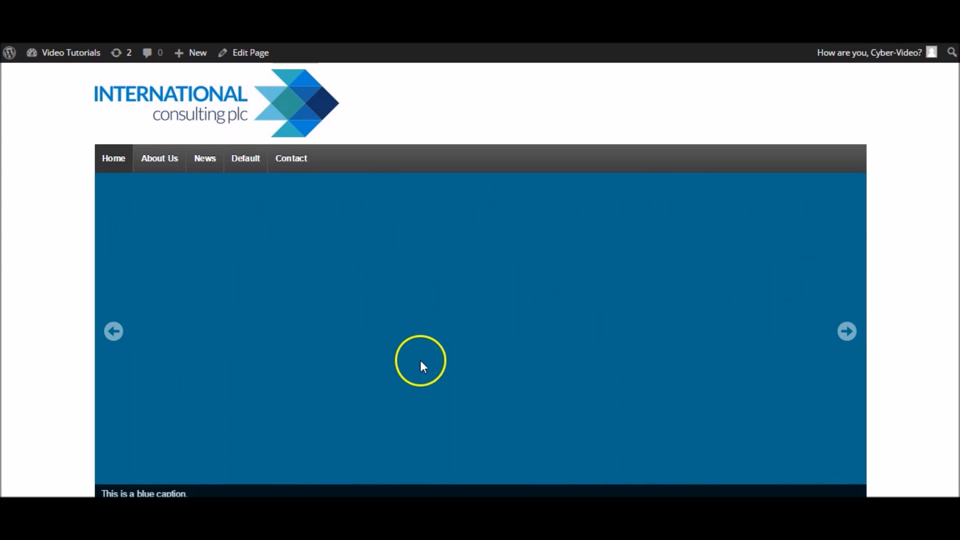
# Open the Contact page and reach the 'Or send us an email' form's empty Your Name field.
pyautogui.click(306, 161)
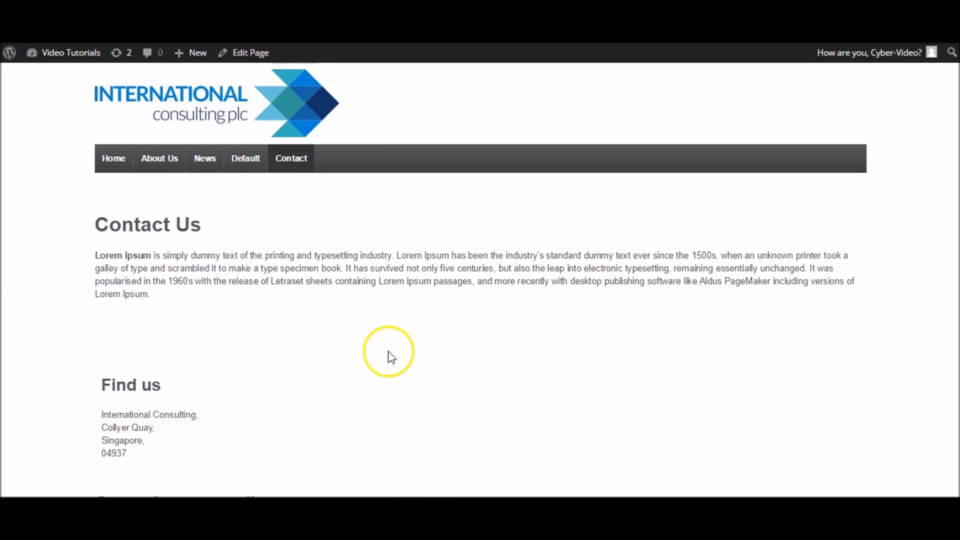
pyautogui.scroll(-5, 389, 352)
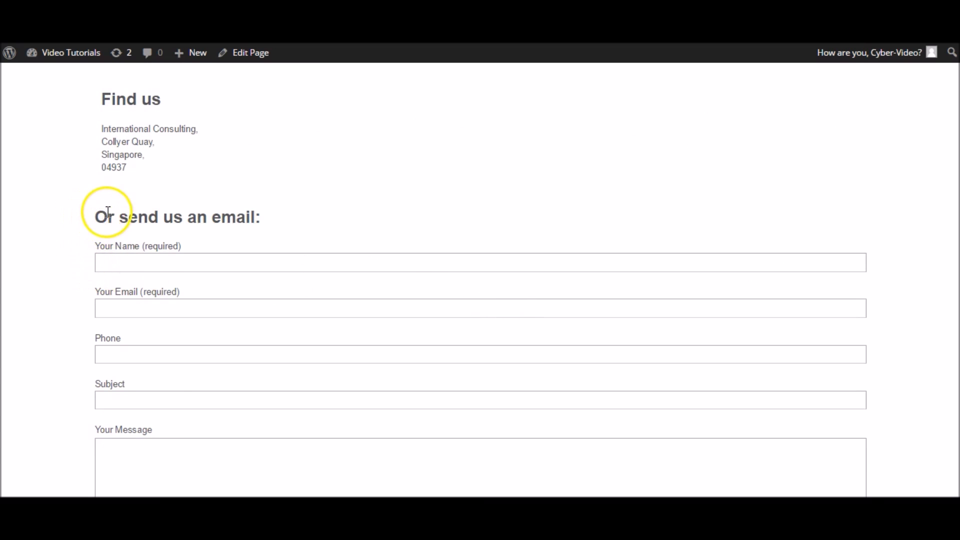
pyautogui.moveTo(96, 216); pyautogui.dragTo(910, 242)
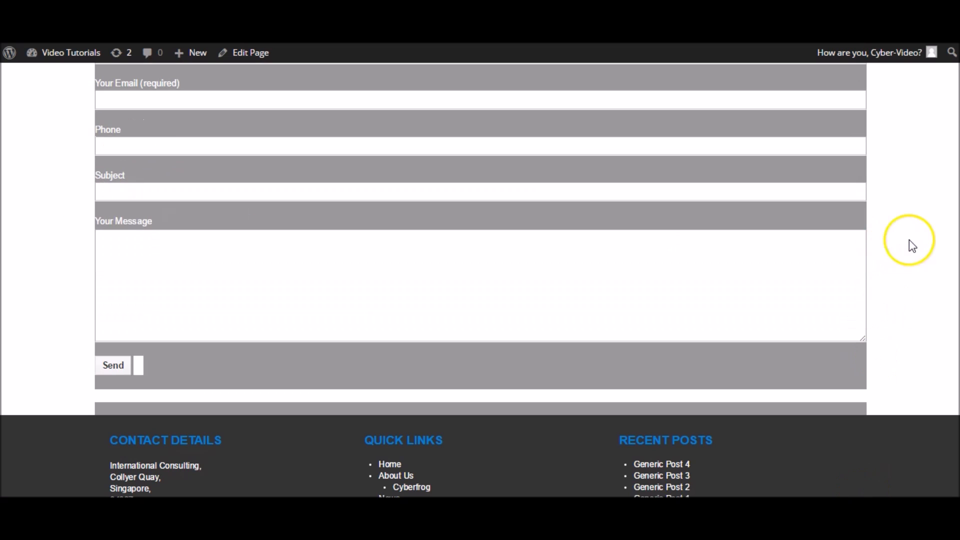
pyautogui.click(765, 315)
pyautogui.scroll(3, 154, 308)
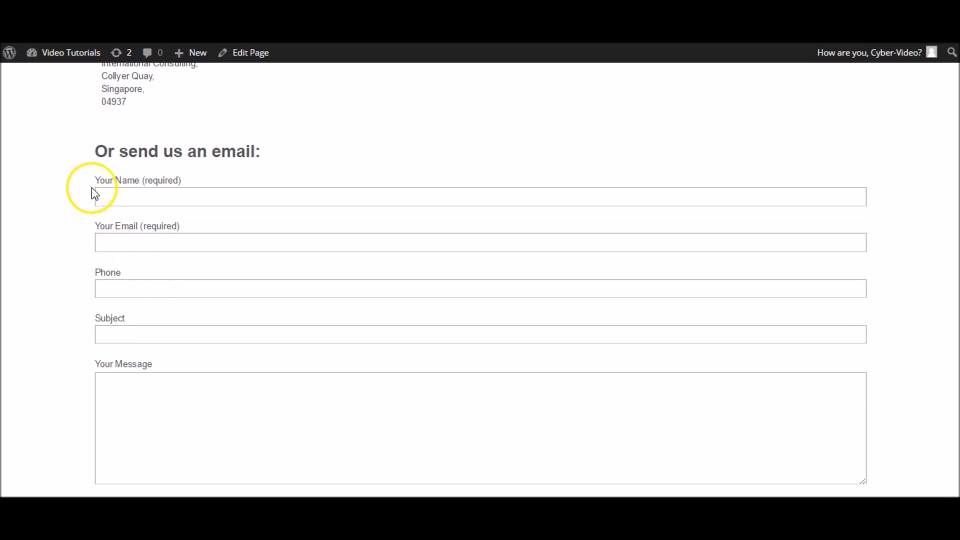
pyautogui.click(229, 196)
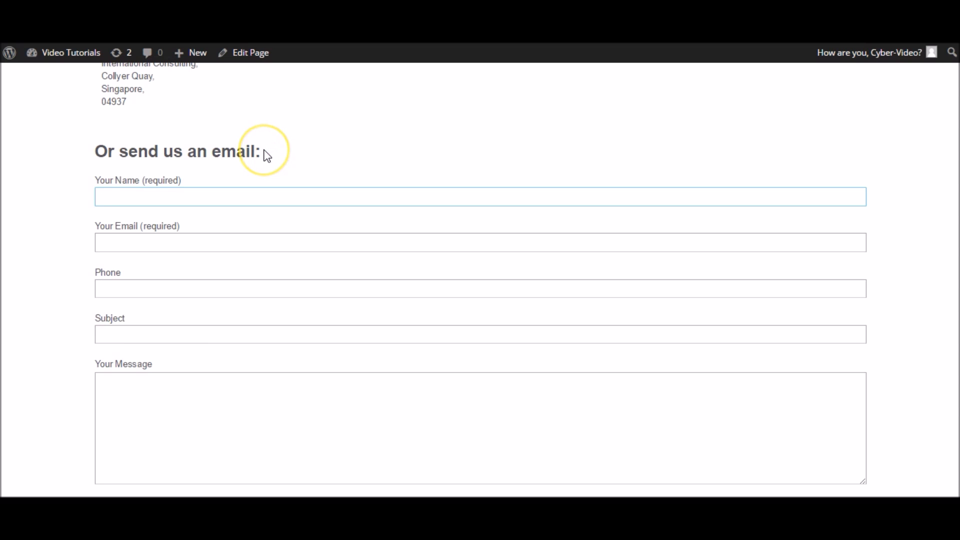
# Go to the admin Dashboard, then Contact > Contact Forms and its Add New page.
pyautogui.moveTo(62, 55)
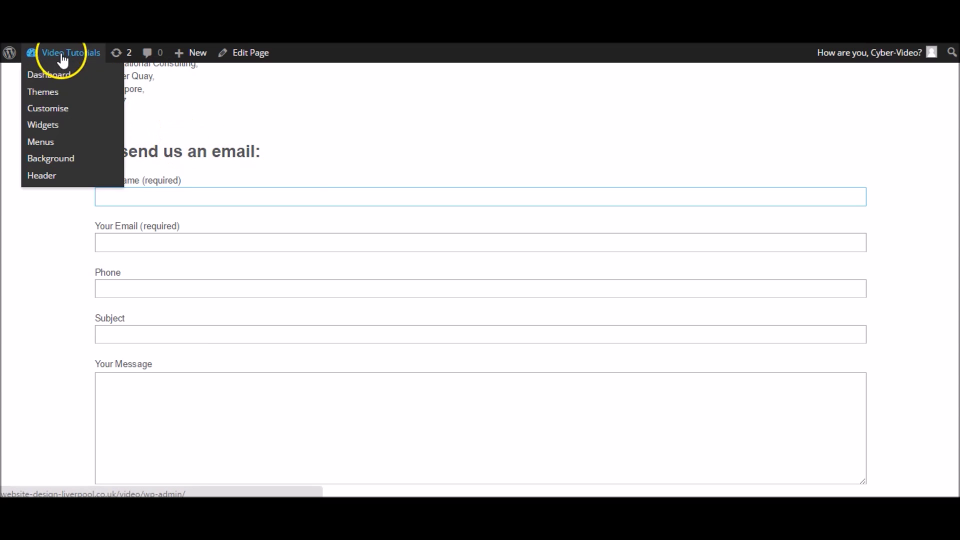
pyautogui.click(62, 76)
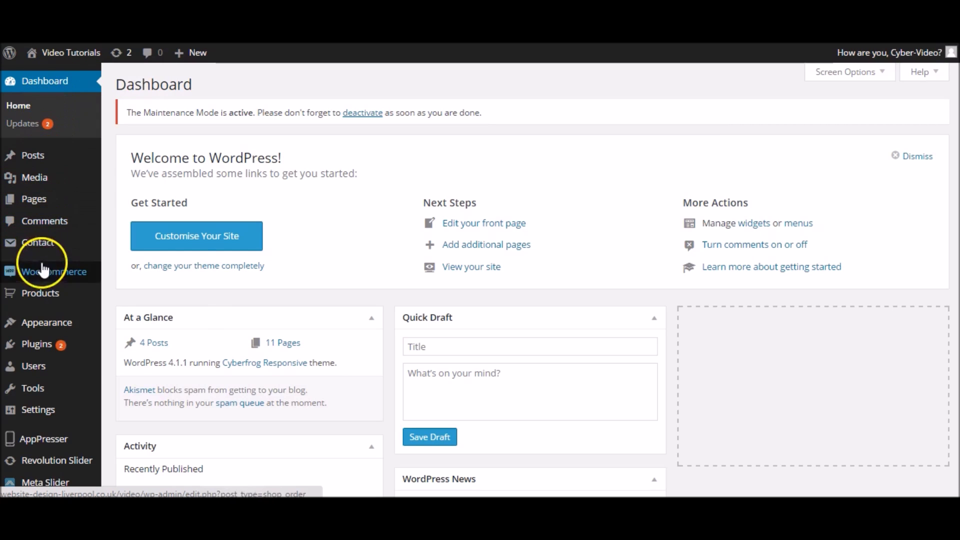
pyautogui.moveTo(45, 246)
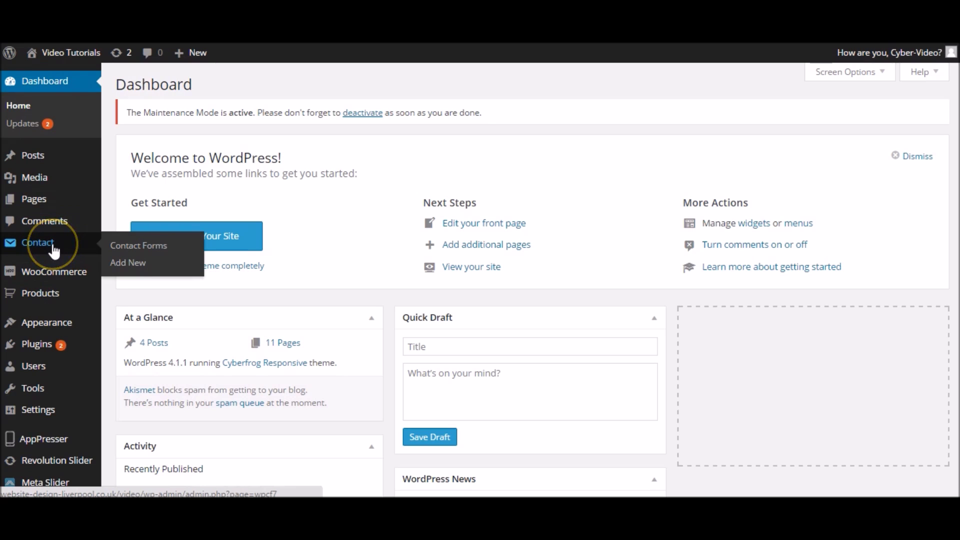
pyautogui.moveTo(48, 350)
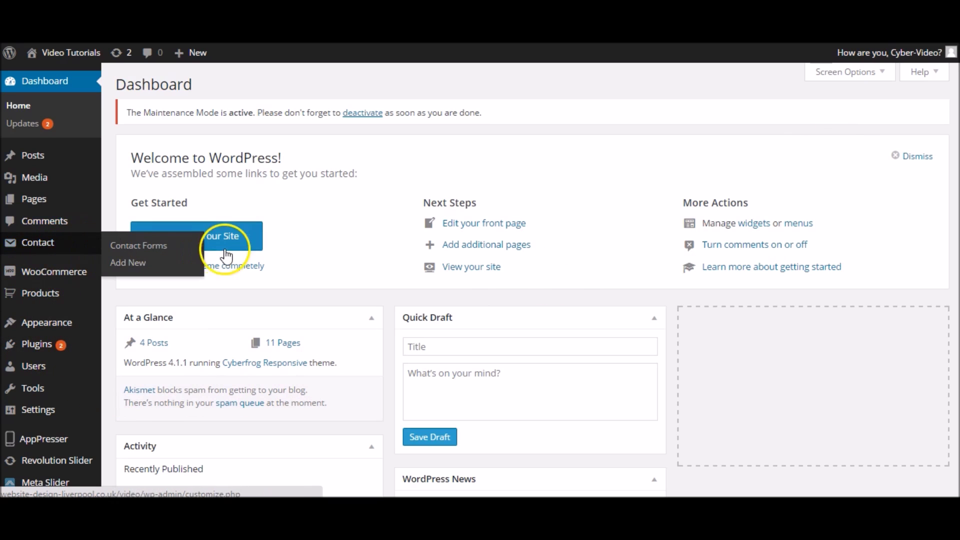
pyautogui.click(167, 249)
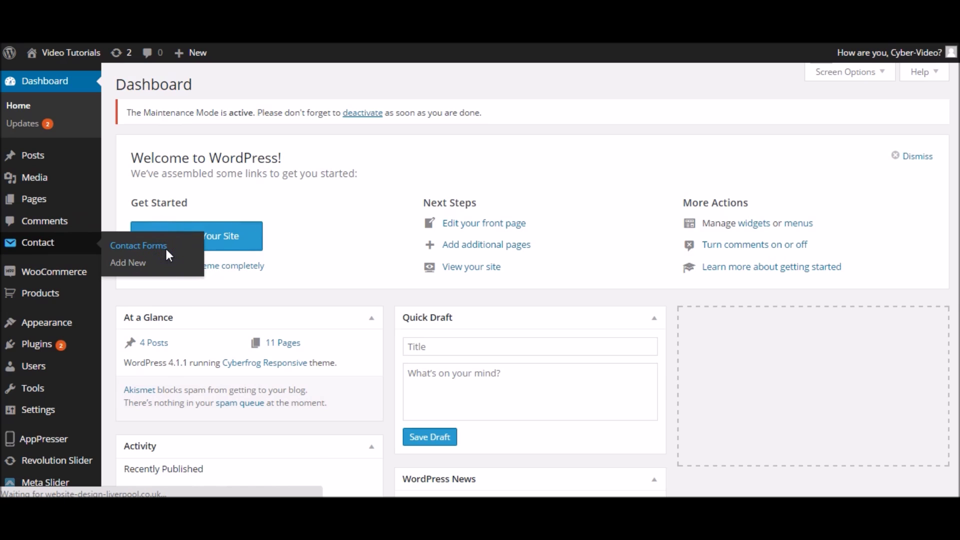
pyautogui.click(162, 268)
pyautogui.scroll(-1, 332, 257)
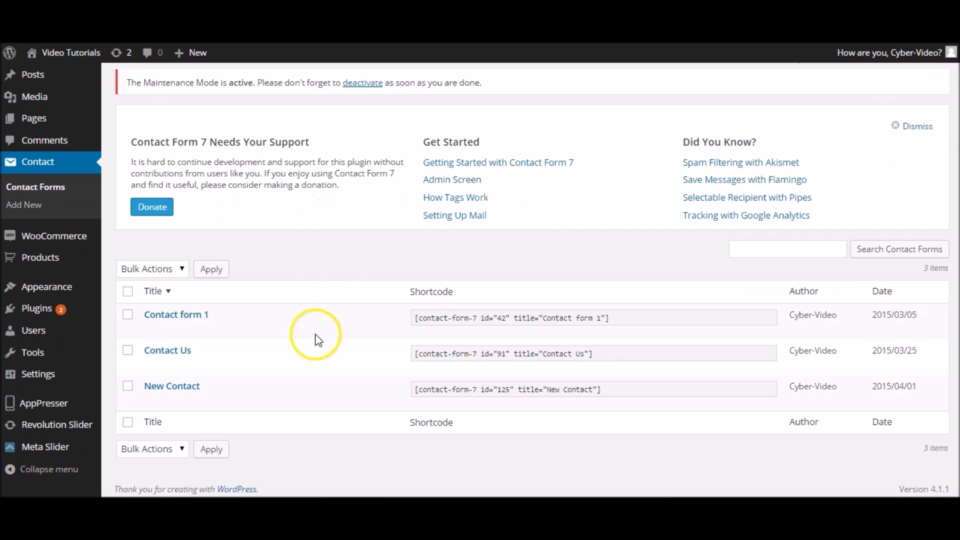
pyautogui.moveTo(173, 380)
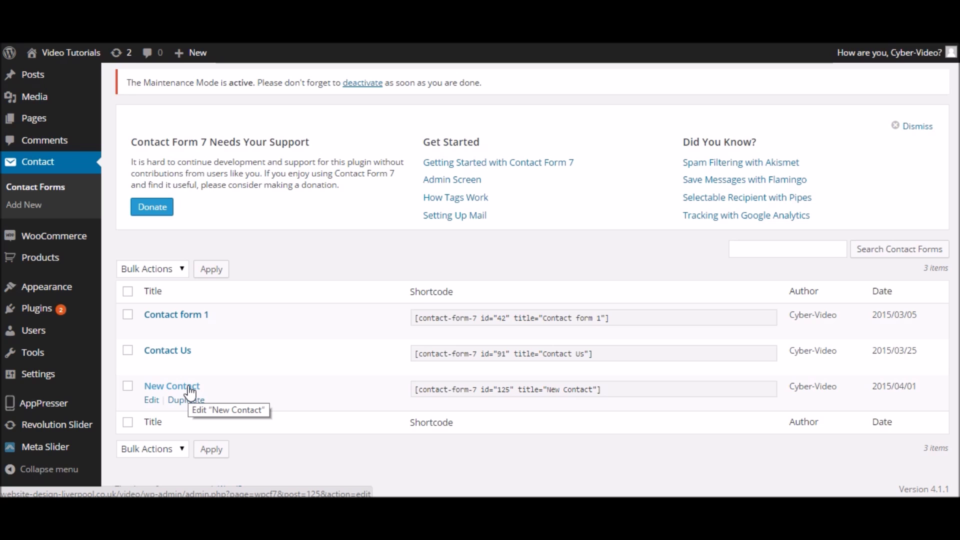
pyautogui.scroll(1, 210, 360)
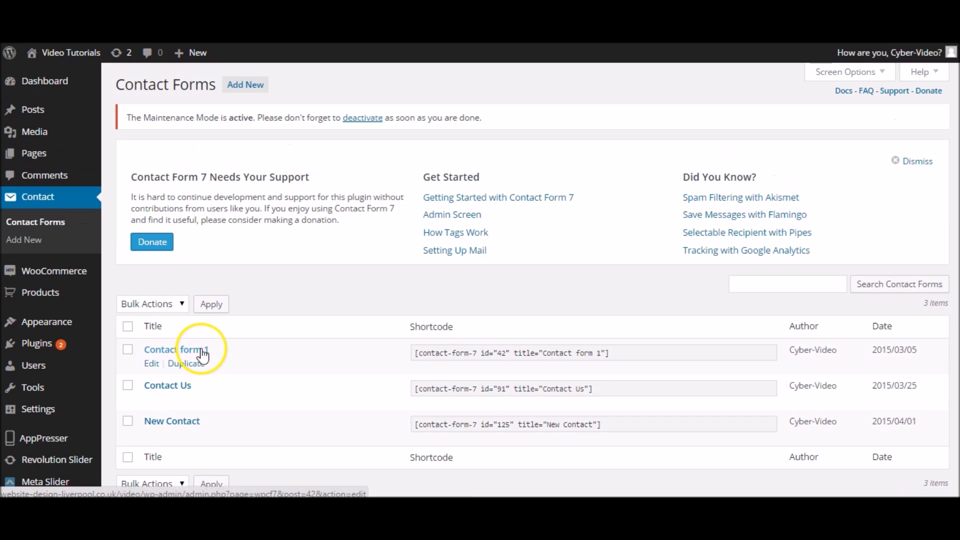
# Add a default-language form, title it 'Brand New Contact Form', and save it.
pyautogui.click(250, 93)
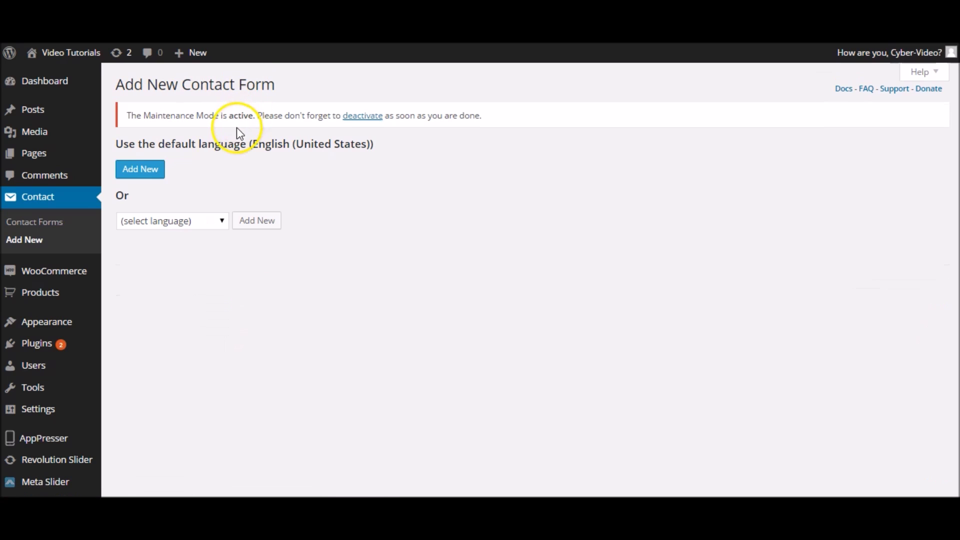
pyautogui.click(143, 173)
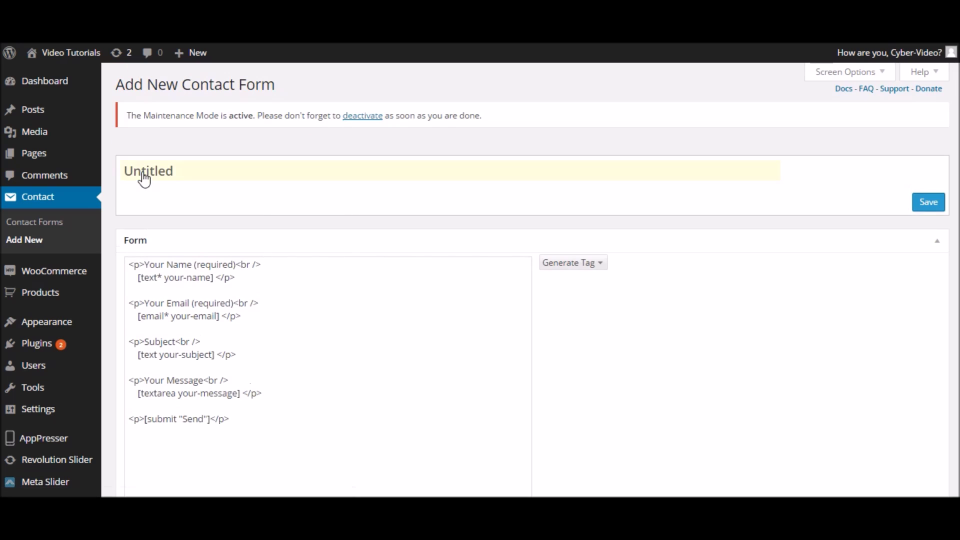
pyautogui.click(145, 183)
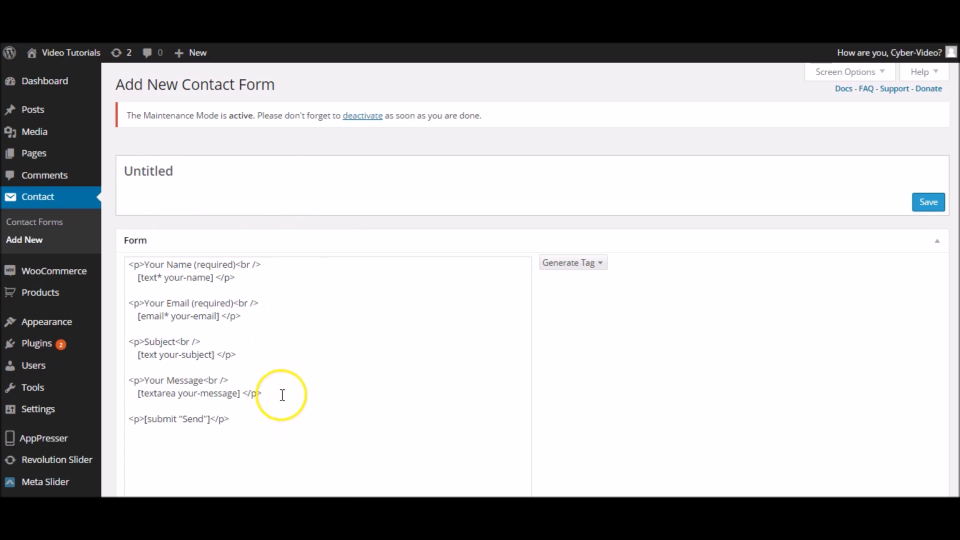
pyautogui.click(170, 172)
pyautogui.doubleClick(170, 172)
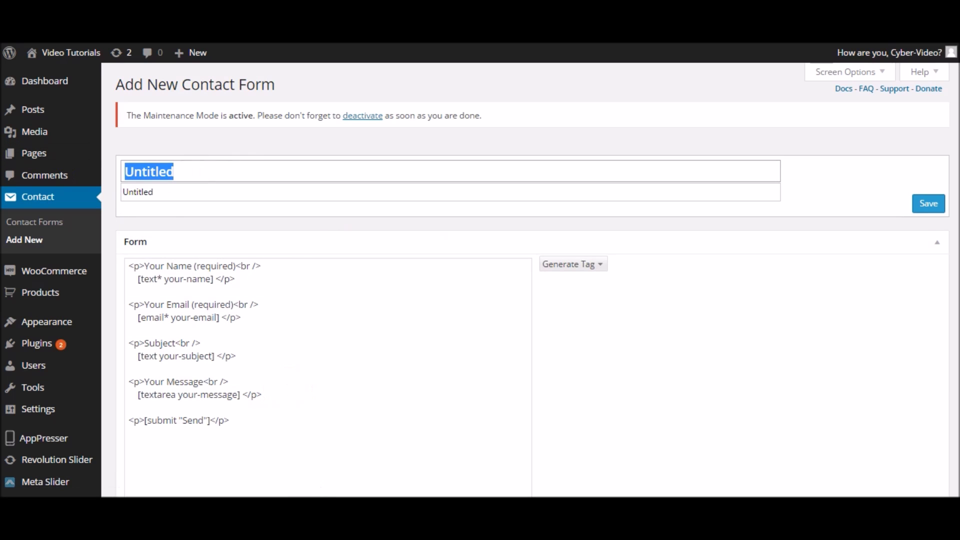
pyautogui.write('Brand New Contact Form')
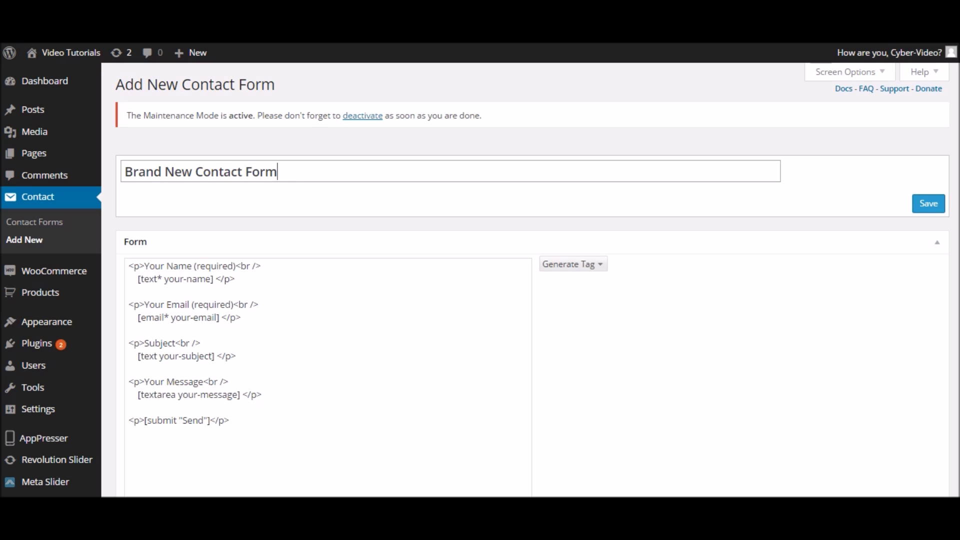
pyautogui.click(307, 261)
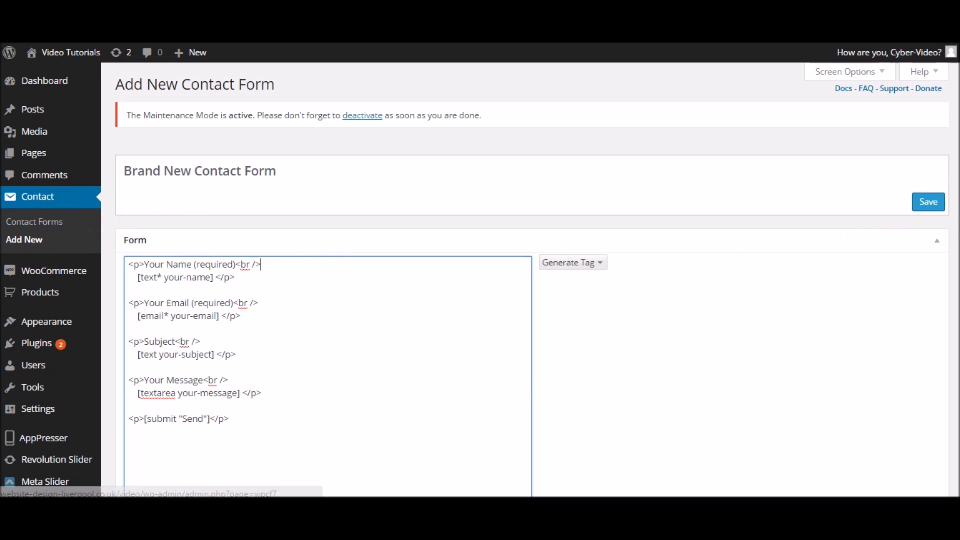
pyautogui.click(929, 205)
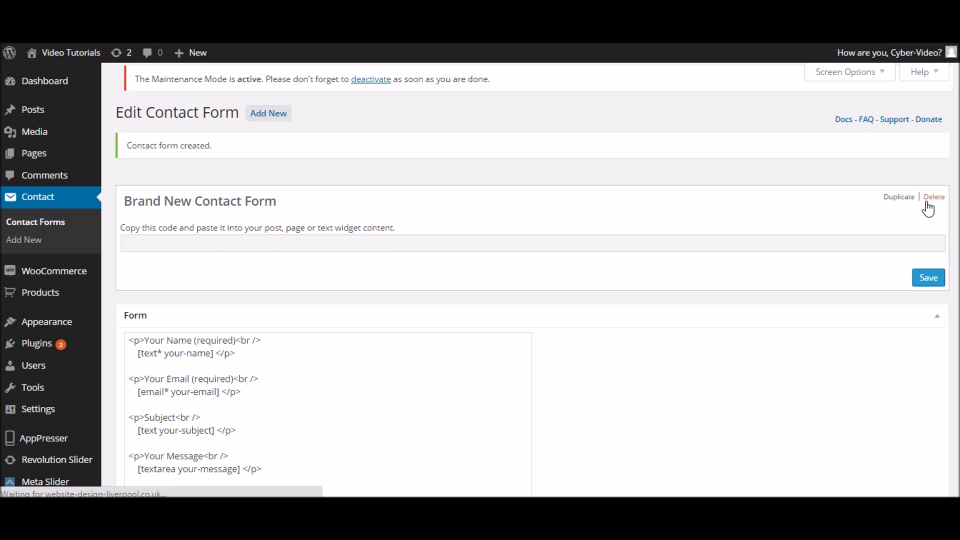
pyautogui.click(473, 244)
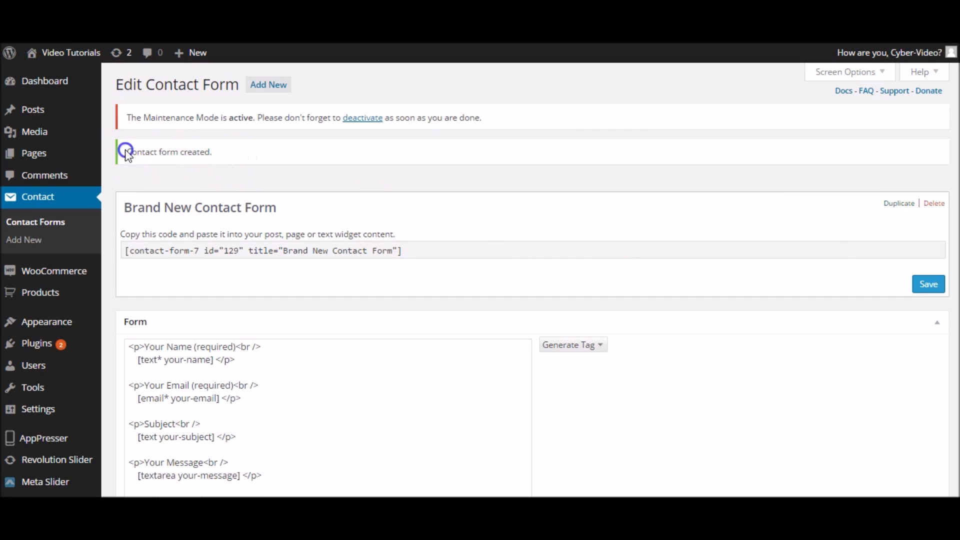
pyautogui.moveTo(123, 150); pyautogui.dragTo(243, 150)
pyautogui.click(241, 150)
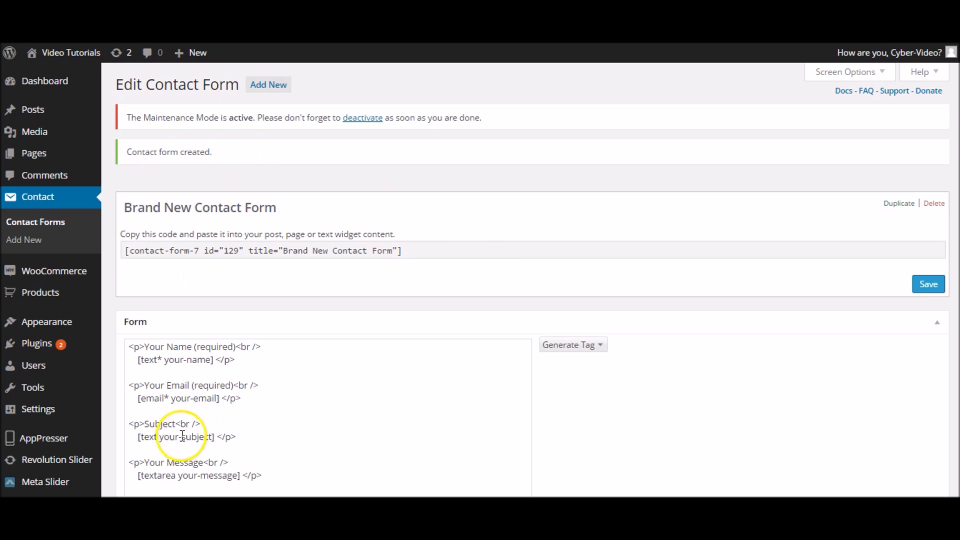
pyautogui.scroll(-3, 214, 354)
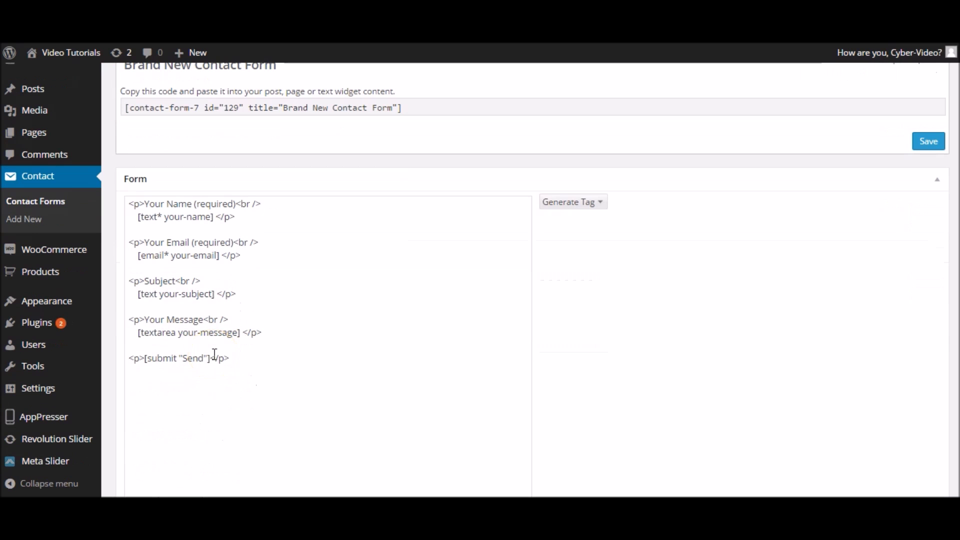
pyautogui.scroll(3, 214, 354)
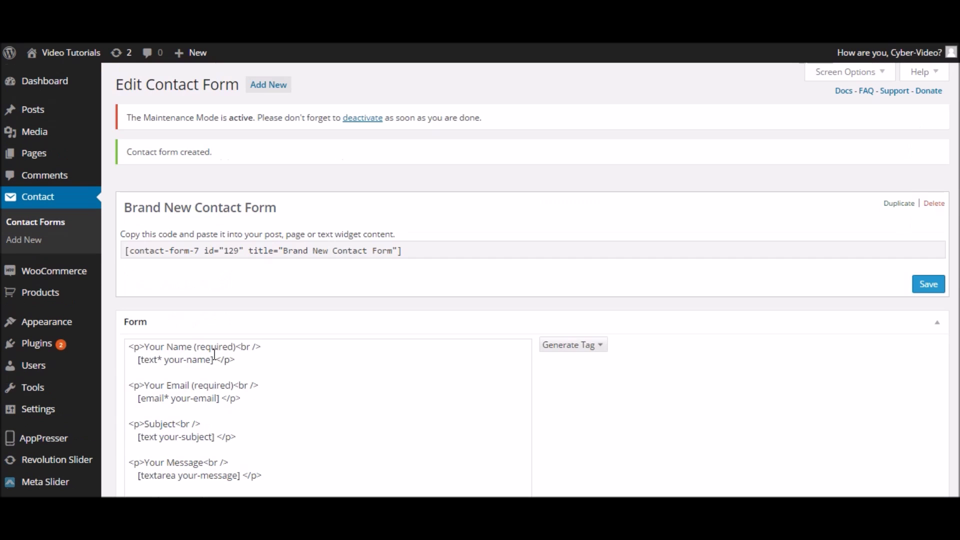
pyautogui.scroll(-3, 213, 354)
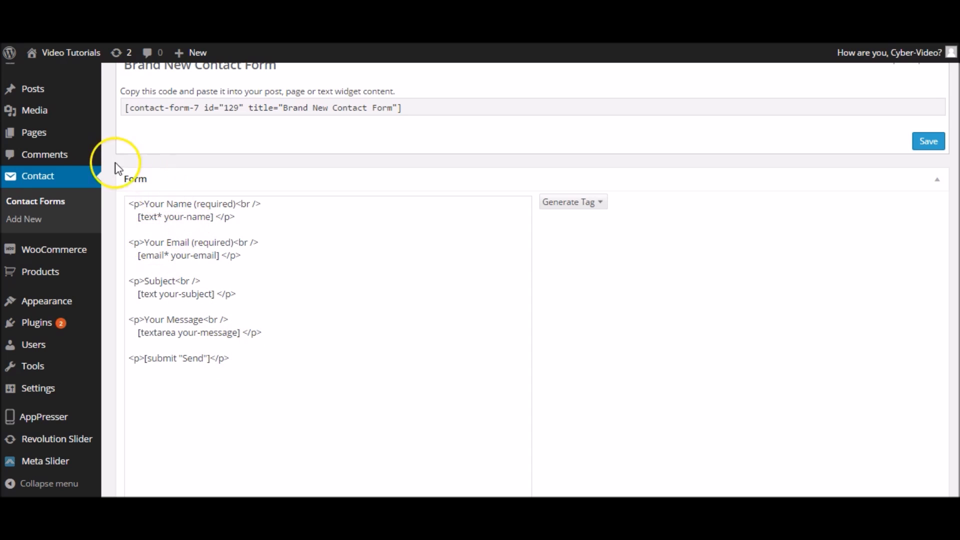
pyautogui.moveTo(128, 204); pyautogui.dragTo(247, 356)
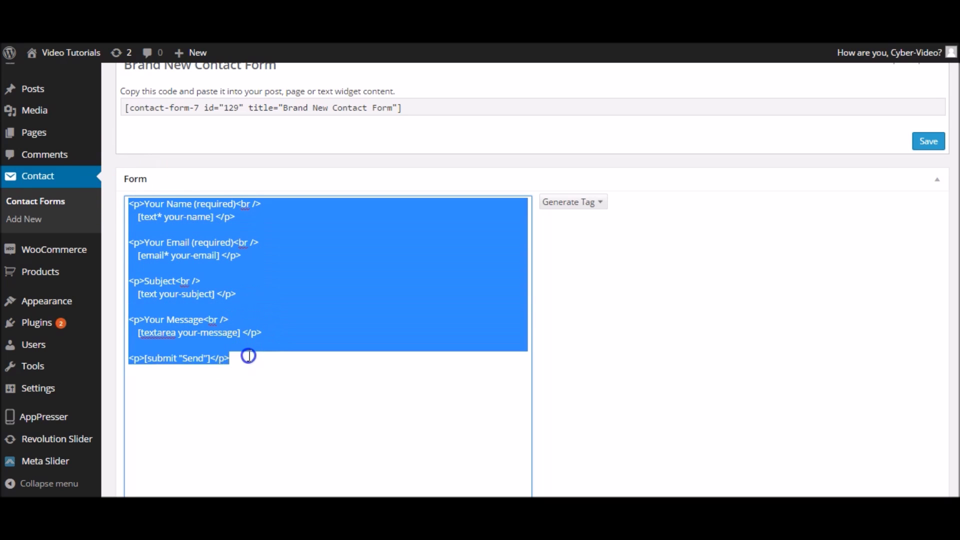
pyautogui.click(247, 355)
pyautogui.moveTo(135, 219); pyautogui.dragTo(220, 219)
pyautogui.click(214, 218)
pyautogui.doubleClick(189, 216)
pyautogui.click(186, 216)
pyautogui.doubleClick(180, 255)
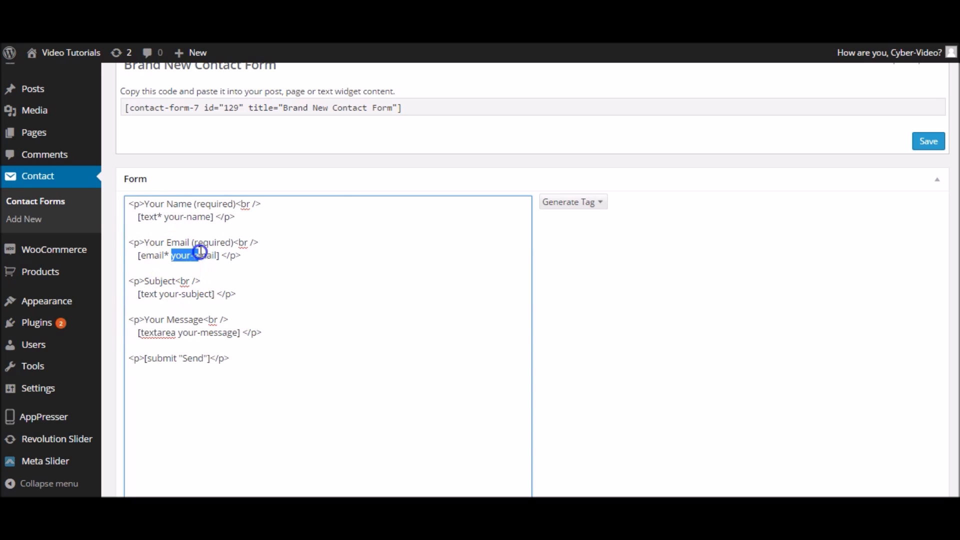
pyautogui.doubleClick(167, 293)
pyautogui.click(195, 333)
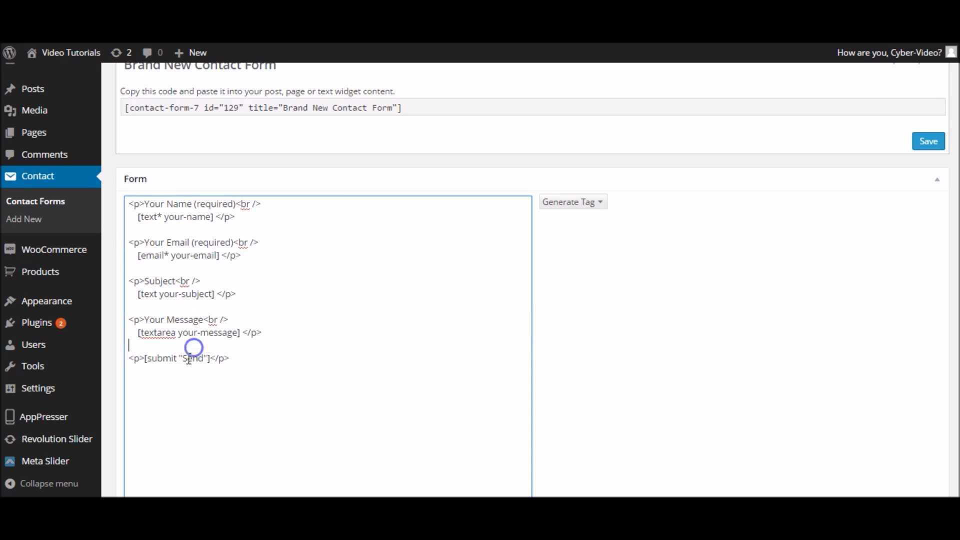
pyautogui.moveTo(144, 242); pyautogui.dragTo(123, 242)
pyautogui.click(234, 242)
pyautogui.click(135, 243)
pyautogui.moveTo(124, 242); pyautogui.dragTo(118, 200)
# Inspect the Your Name and Your Email paragraphs in the Form template by selecting them.
pyautogui.click(255, 240)
pyautogui.click(162, 216)
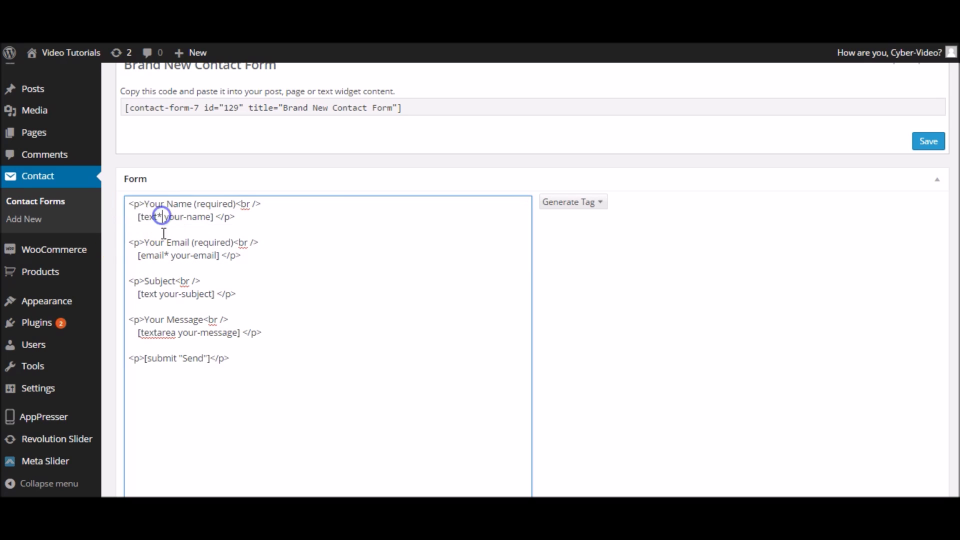
pyautogui.moveTo(130, 199); pyautogui.dragTo(243, 213)
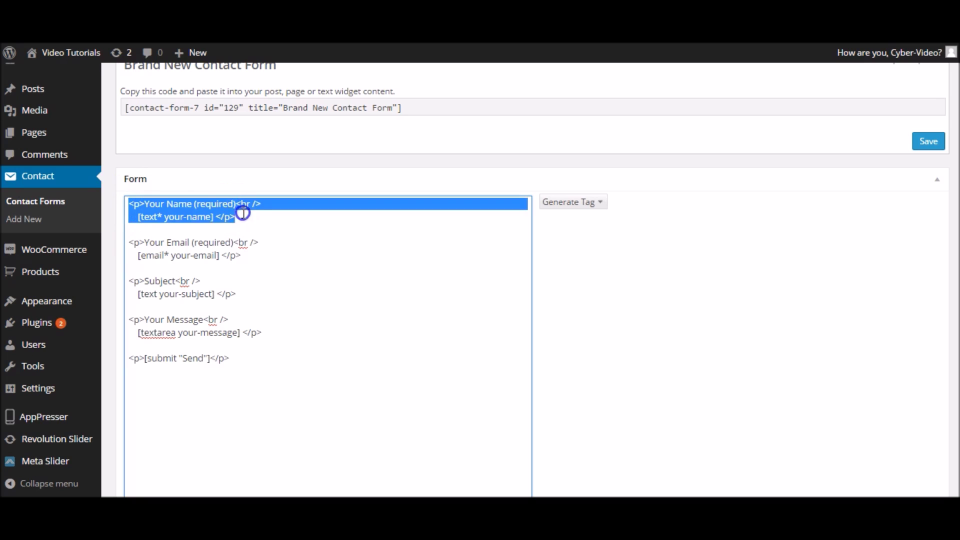
pyautogui.moveTo(240, 255)
pyautogui.mouseDown()
pyautogui.moveTo(135, 242)
pyautogui.moveTo(253, 255)
pyautogui.mouseUp()
pyautogui.click(253, 255)
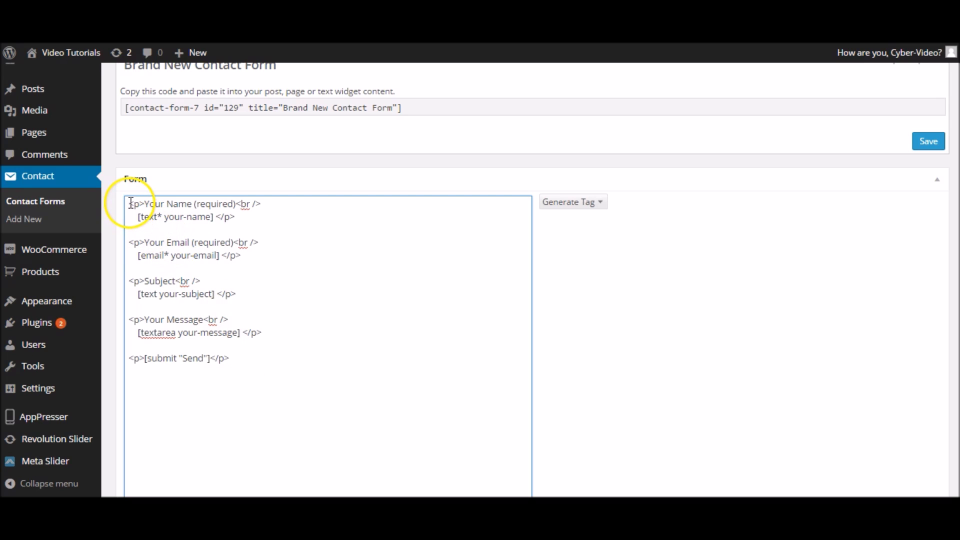
pyautogui.moveTo(129, 203); pyautogui.dragTo(173, 208)
pyautogui.click(178, 245)
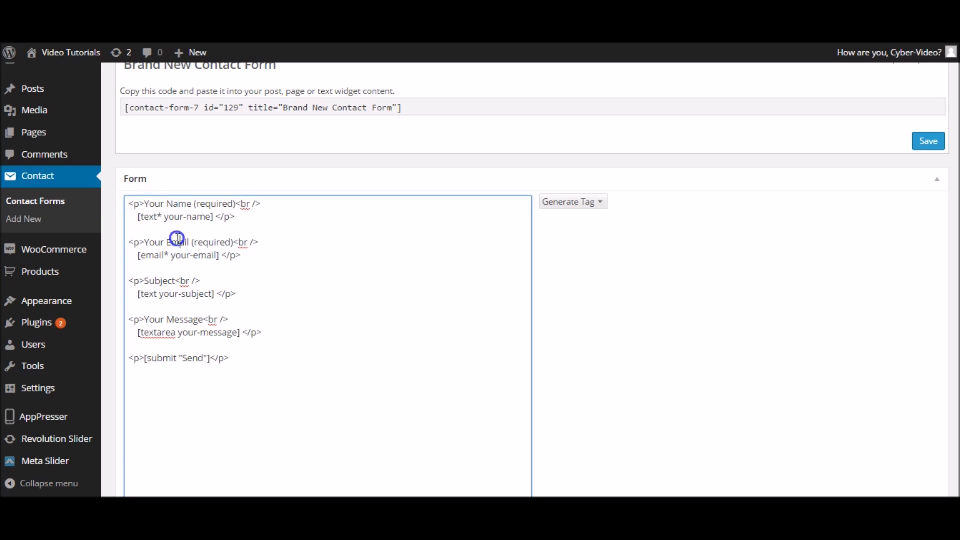
# Delete the [text your-subject] tag from the Subject paragraph, keeping the Subject label.
pyautogui.click(129, 281)
pyautogui.moveTo(129, 282); pyautogui.dragTo(263, 293)
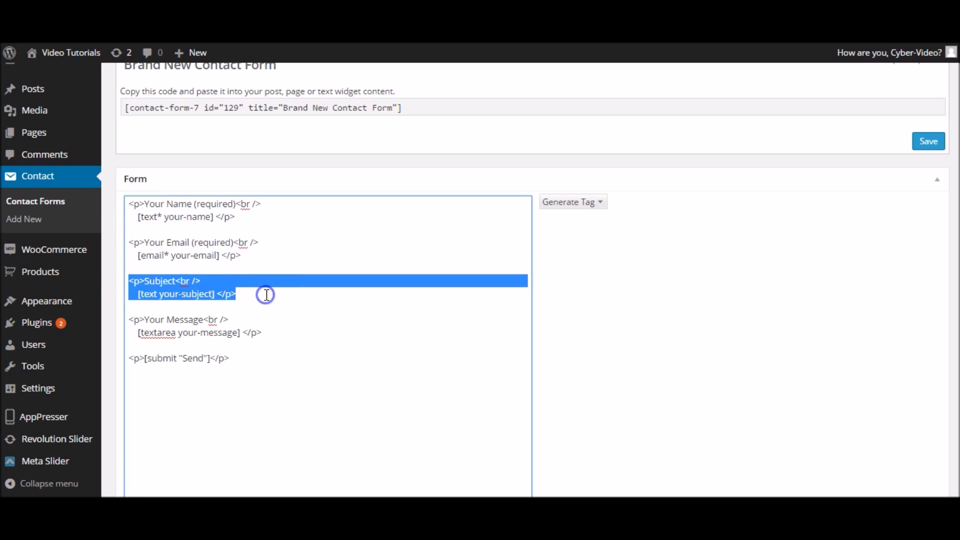
pyautogui.press('BackSpace')
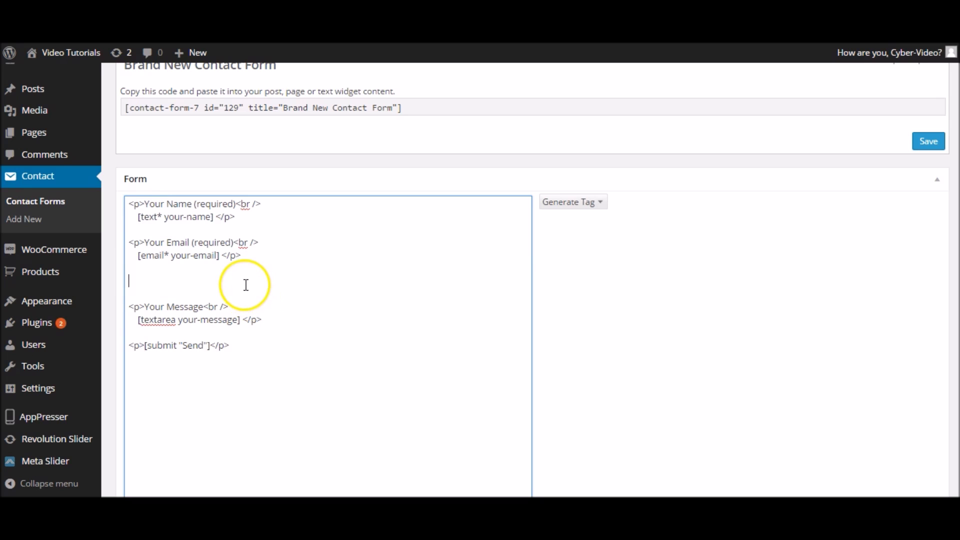
pyautogui.hotkey('ctrl', 'z')
pyautogui.click(215, 302)
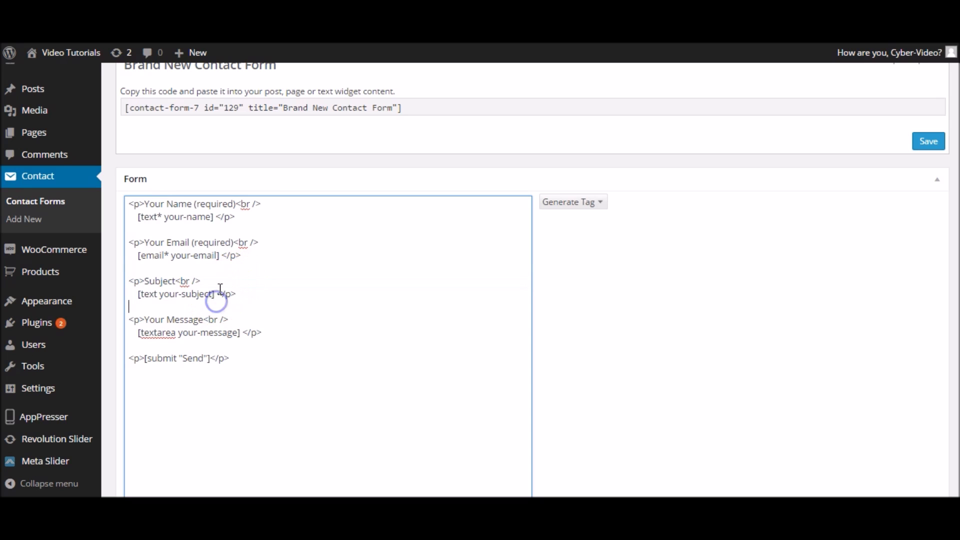
pyautogui.moveTo(214, 293)
pyautogui.mouseDown()
pyautogui.moveTo(134, 294)
pyautogui.moveTo(218, 293)
pyautogui.mouseUp()
pyautogui.click(145, 303)
pyautogui.press('BackSpace')
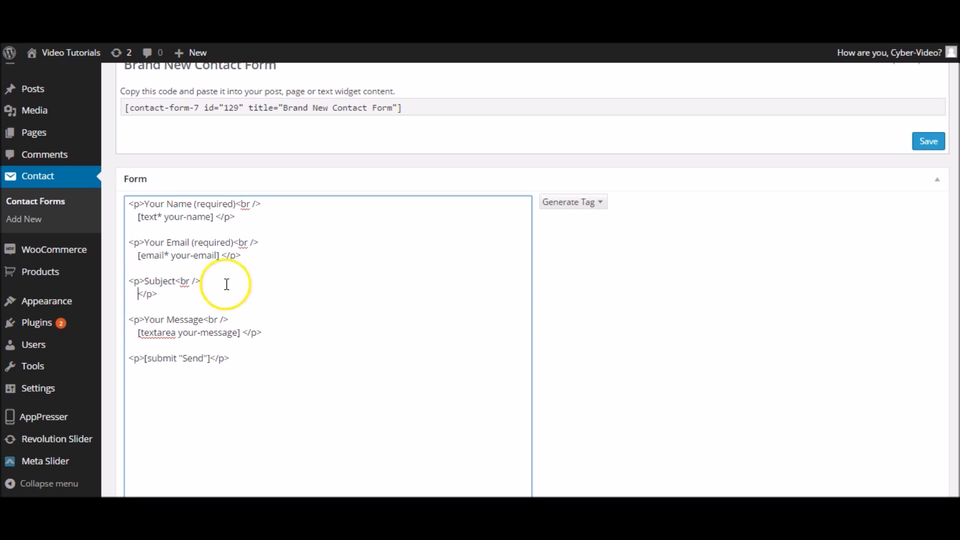
# Choose Telephone number under Generate Tag, showing the default [tel tel-731] tag.
pyautogui.click(592, 202)
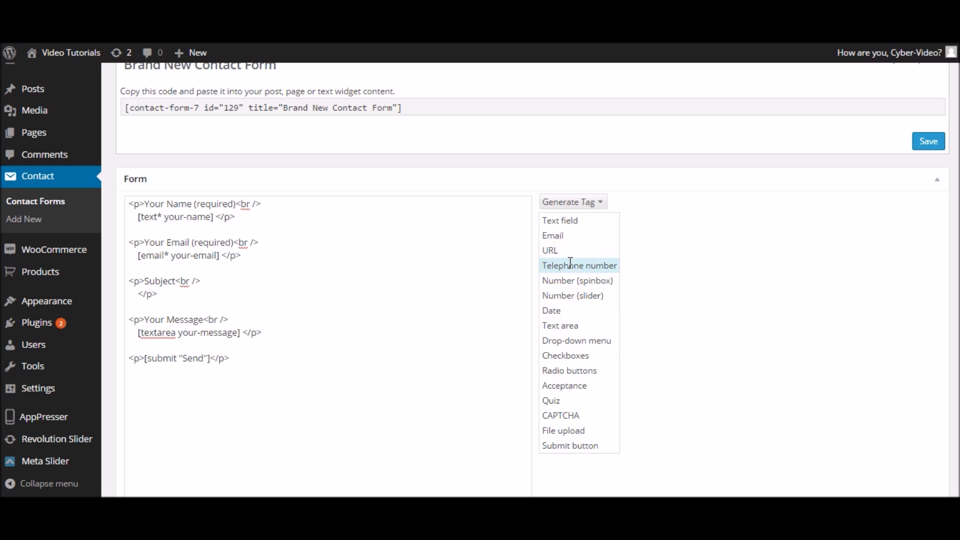
pyautogui.click(569, 263)
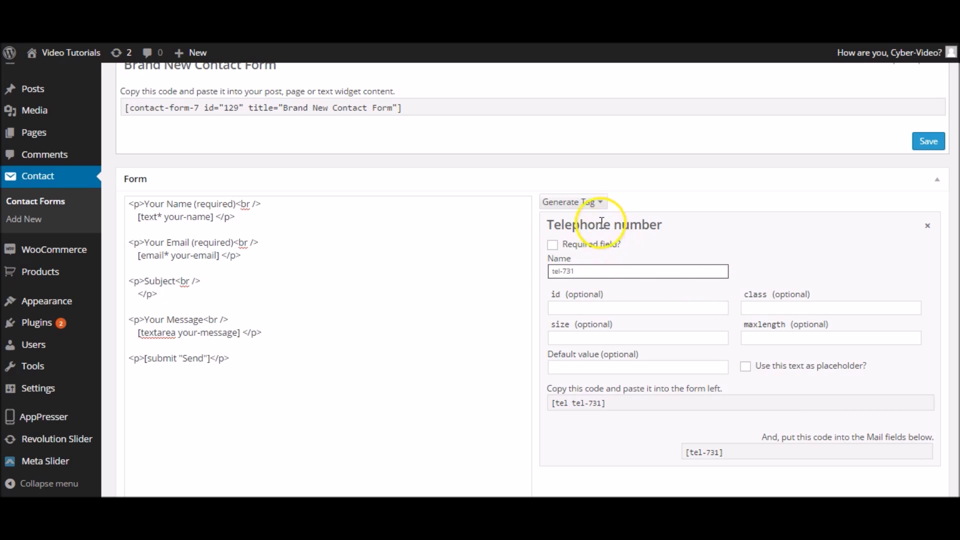
# Generate a text field tag named phone with placeholder 'Contact Number' and maxlength 13.
pyautogui.click(595, 202)
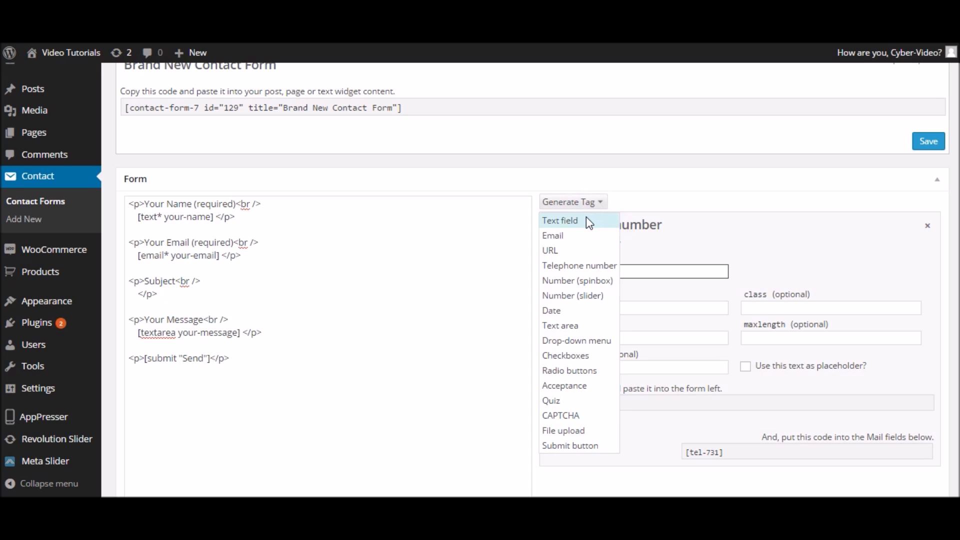
pyautogui.click(586, 220)
pyautogui.click(599, 271)
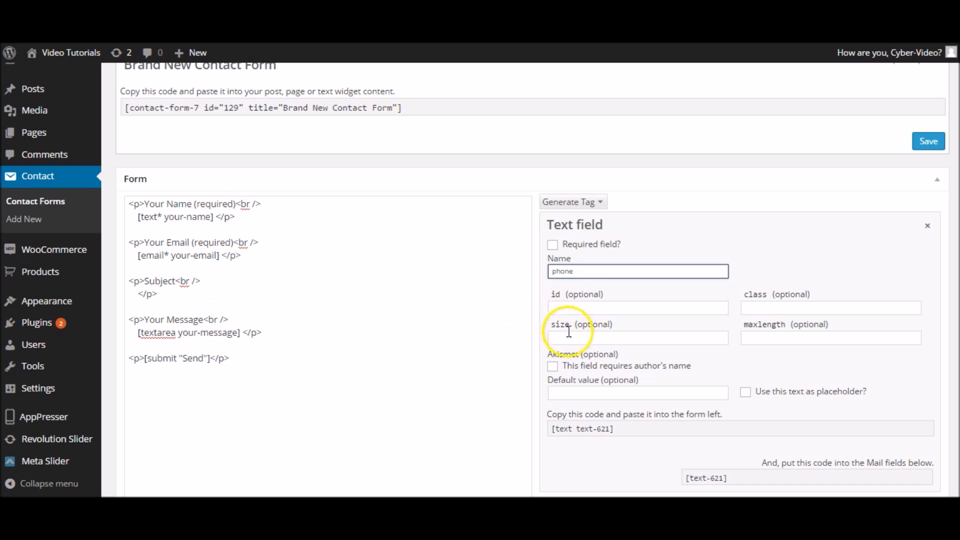
pyautogui.click(573, 391)
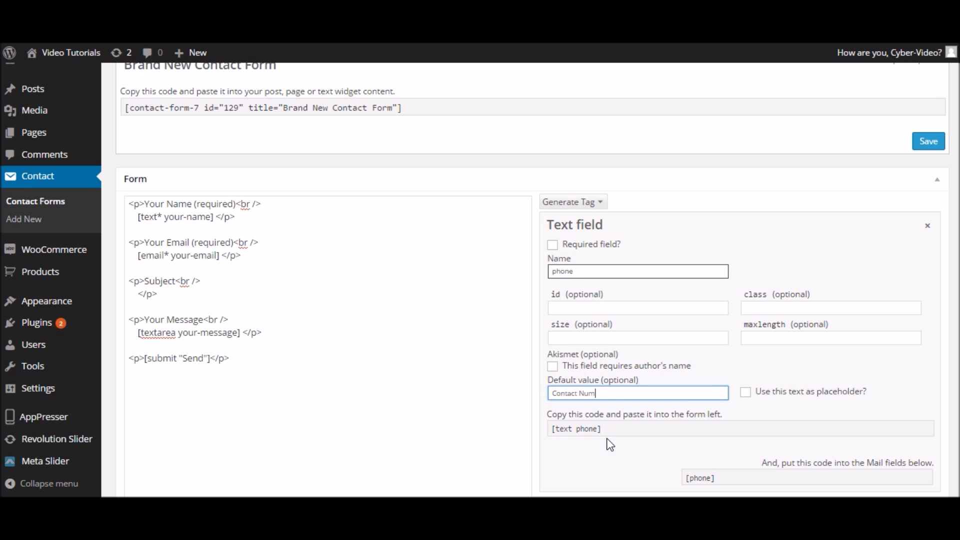
pyautogui.click(744, 390)
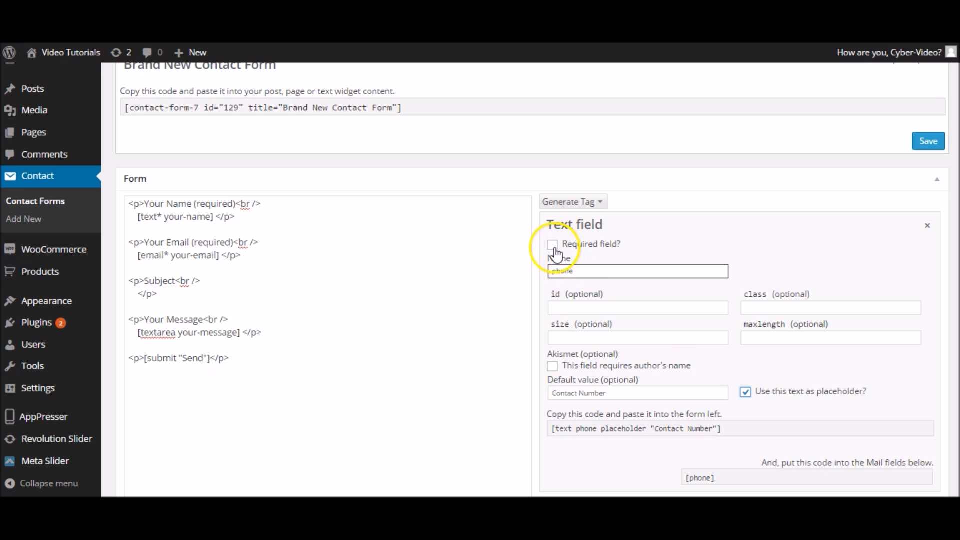
pyautogui.click(794, 342)
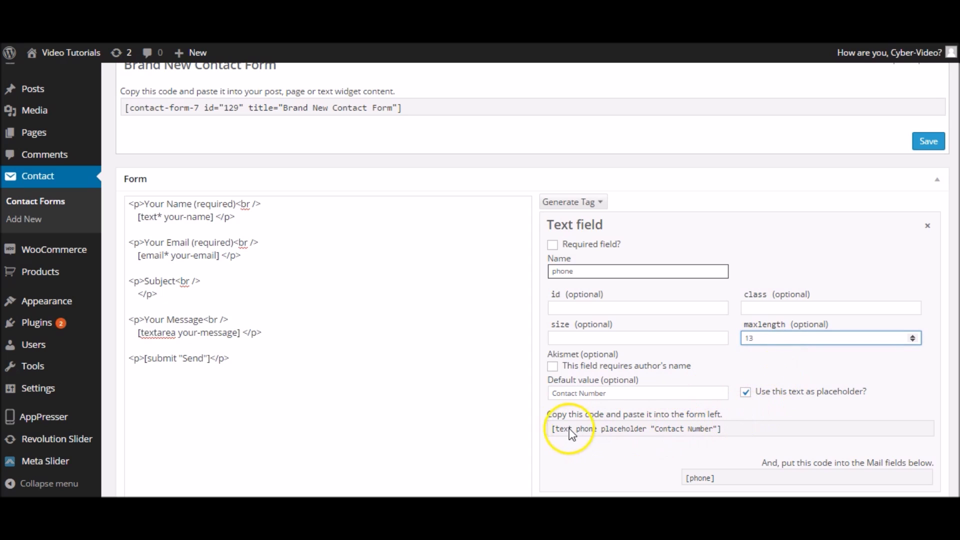
# Drag the generated phone field tag into the form's Subject paragraph.
pyautogui.scroll(-2, 563, 428)
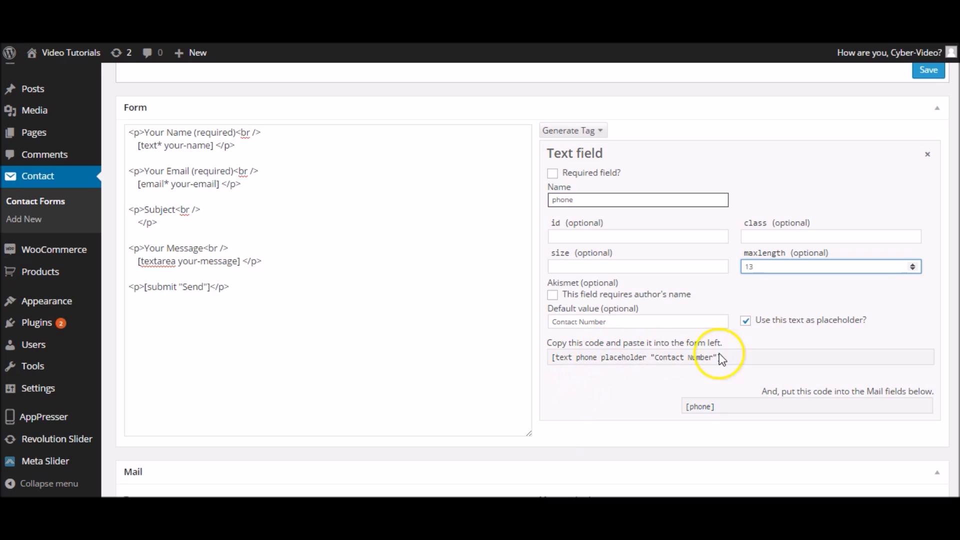
pyautogui.click(655, 357)
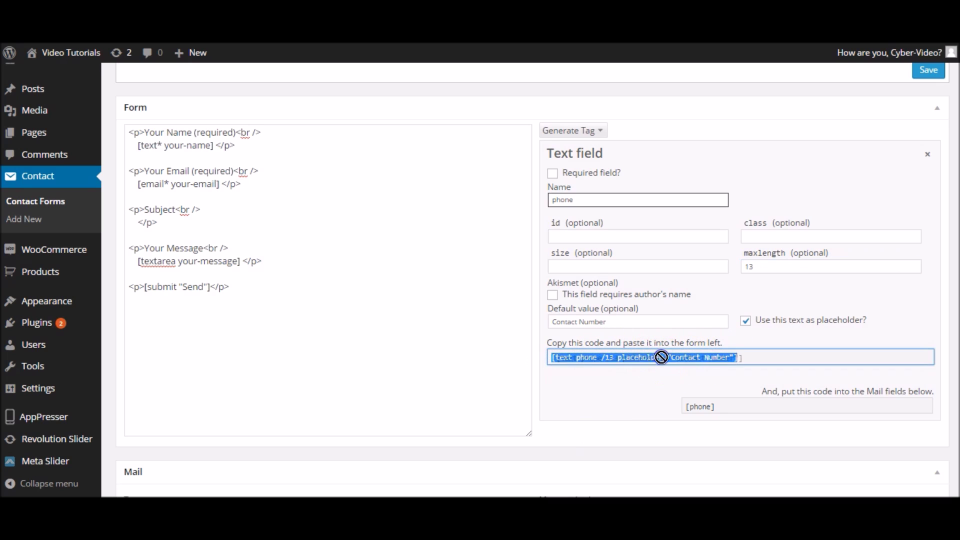
pyautogui.moveTo(663, 355); pyautogui.dragTo(337, 224)
pyautogui.click(214, 239)
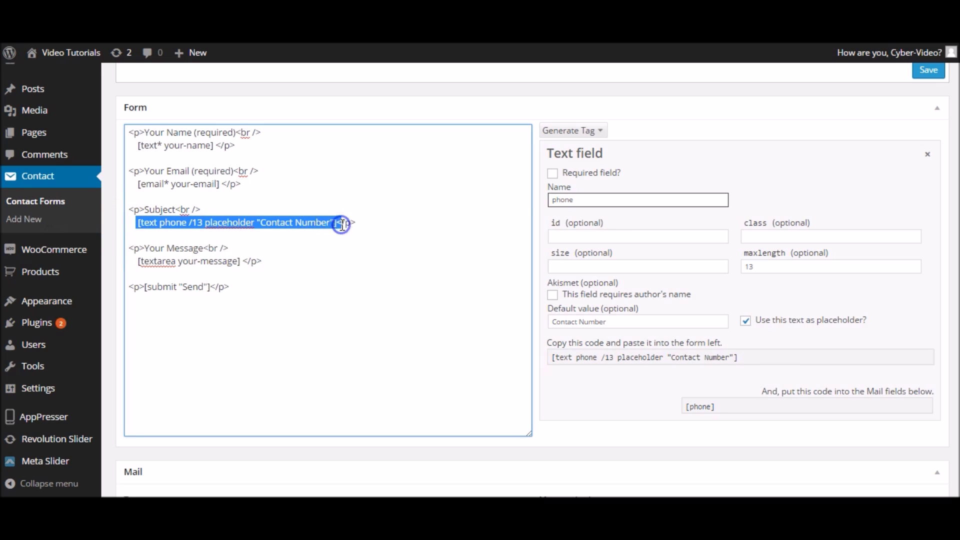
# Relabel that paragraph from Subject to 'Contact Number'.
pyautogui.click(342, 225)
pyautogui.moveTo(174, 209); pyautogui.dragTo(152, 205)
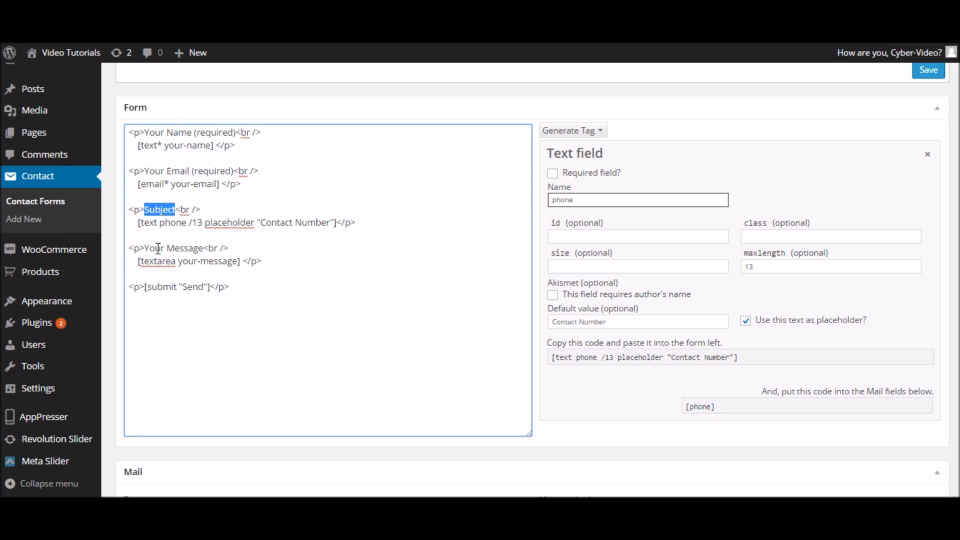
pyautogui.click(175, 322)
pyautogui.write('Co')
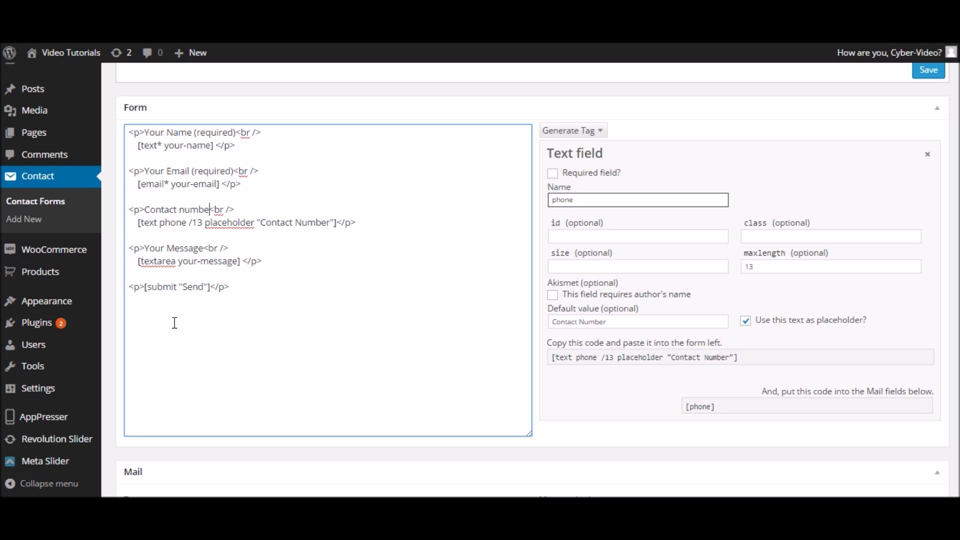
pyautogui.write('ntact Number')
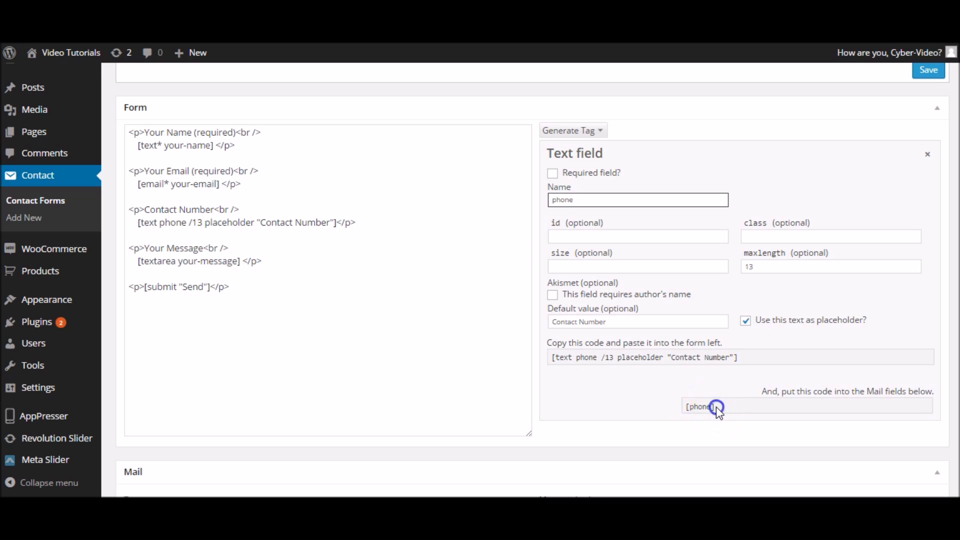
pyautogui.click(701, 406)
# Copy the [phone] mail tag and replace the message body's subject line with 'Phone: [phone]'.
pyautogui.rightClick(702, 406)
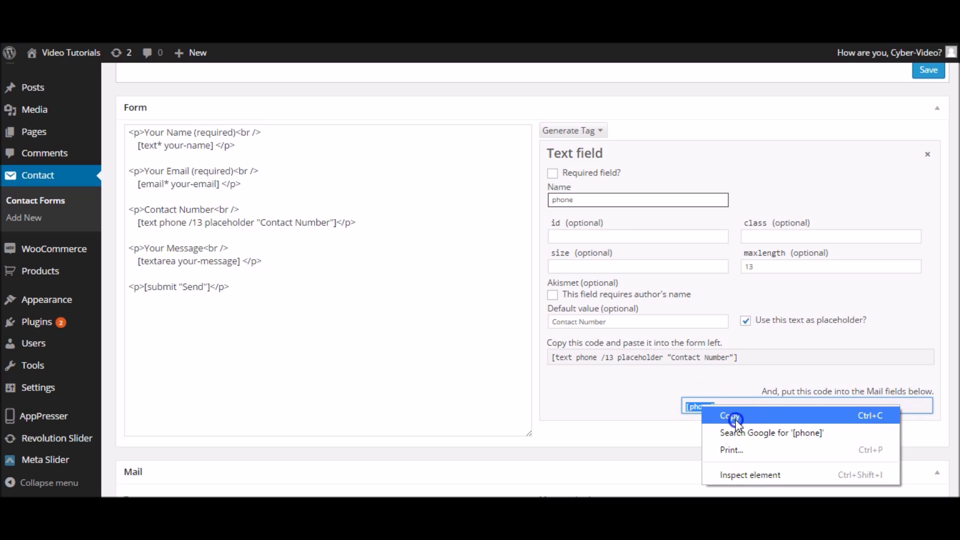
pyautogui.click(732, 416)
pyautogui.scroll(-3, 386, 343)
pyautogui.scroll(-3, 381, 343)
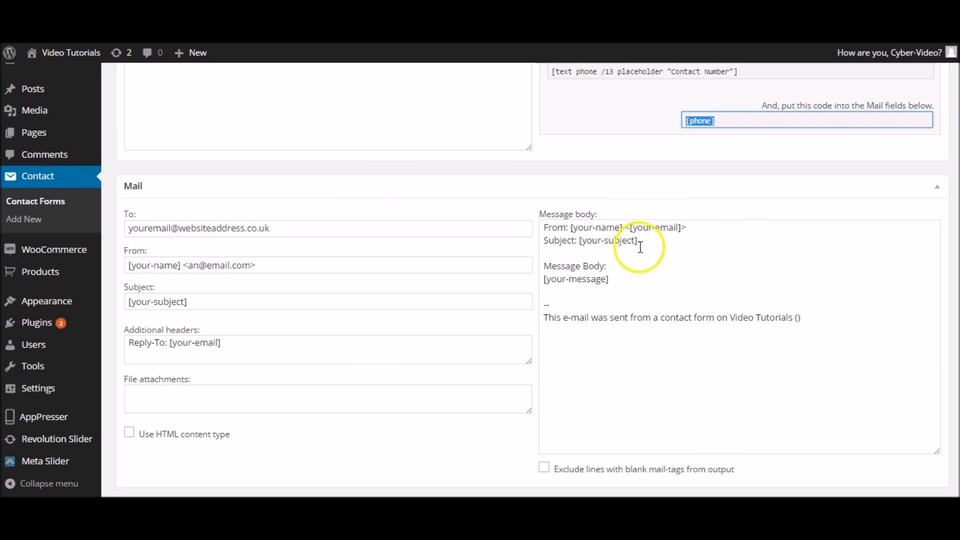
pyautogui.moveTo(637, 241); pyautogui.dragTo(540, 242)
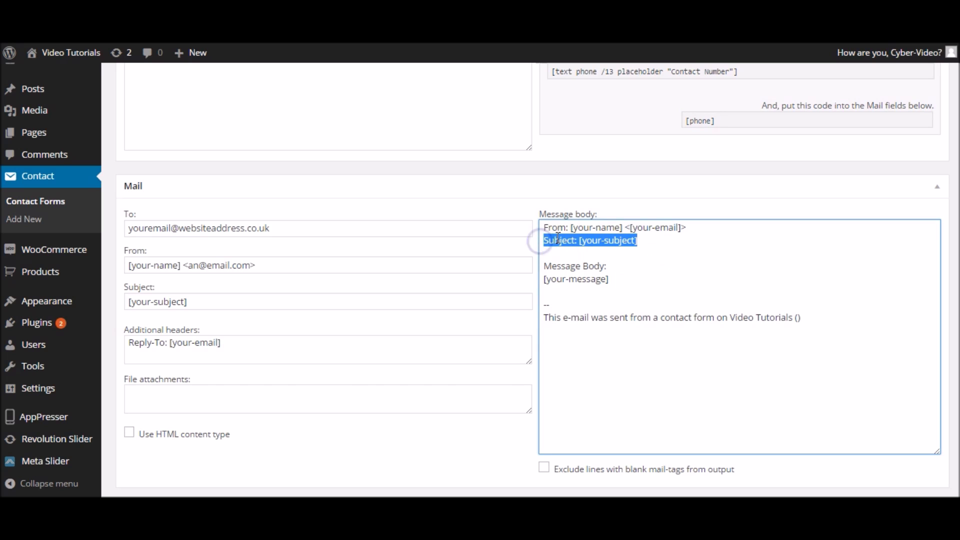
pyautogui.write('Phone: [phone')
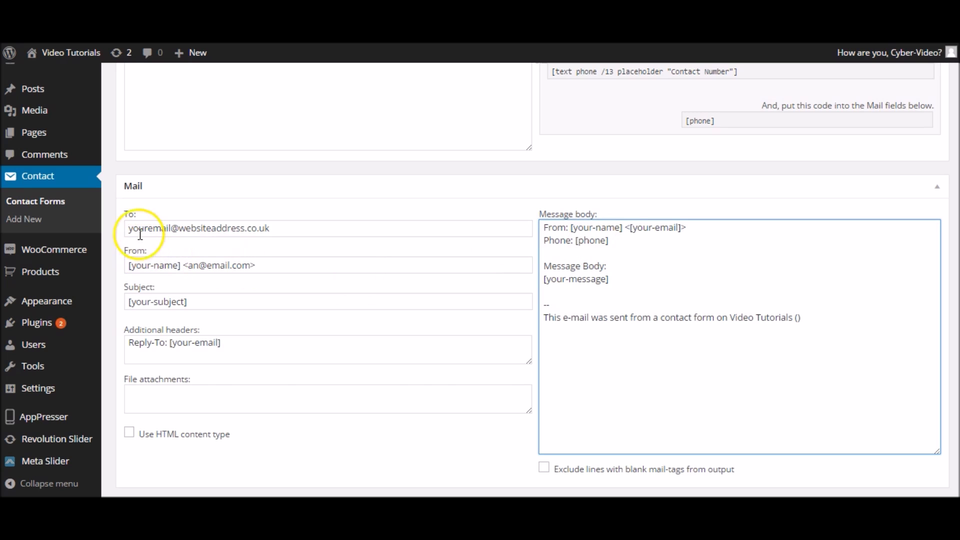
# Review the recipient address and sender line in the Mail panel.
pyautogui.click(212, 229)
pyautogui.tripleClick(300, 226)
pyautogui.click(300, 228)
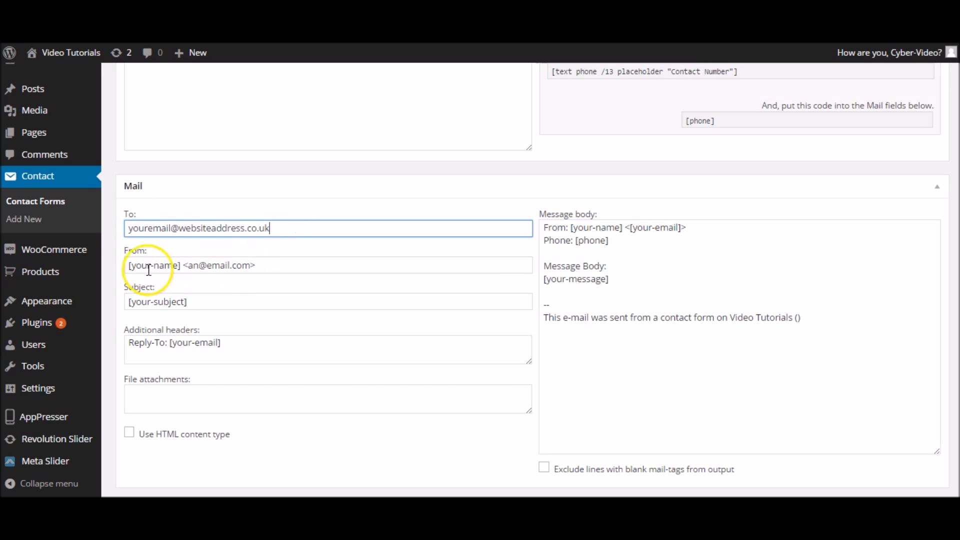
pyautogui.moveTo(121, 265); pyautogui.dragTo(253, 268)
pyautogui.click(266, 263)
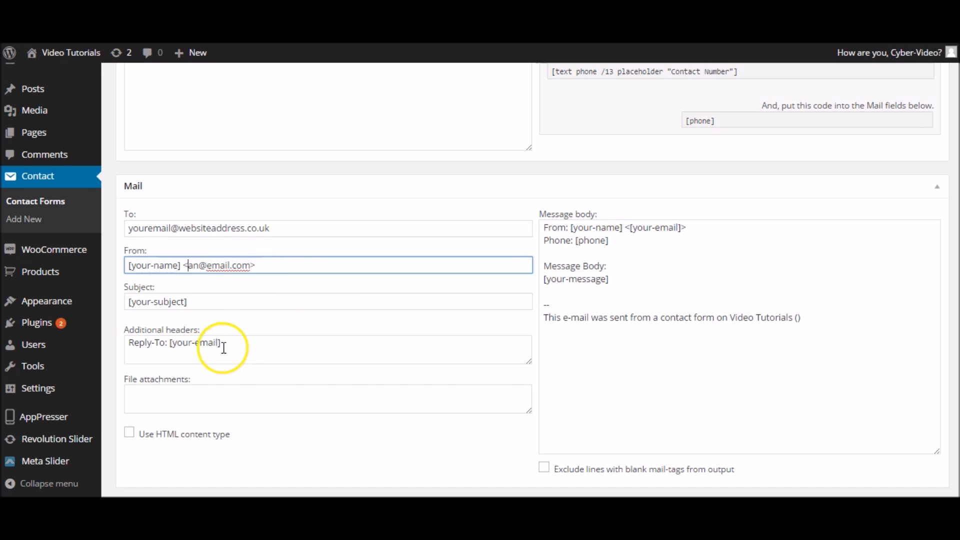
# Replace the mail Subject value with the [your-name] tag.
pyautogui.tripleClick(195, 303)
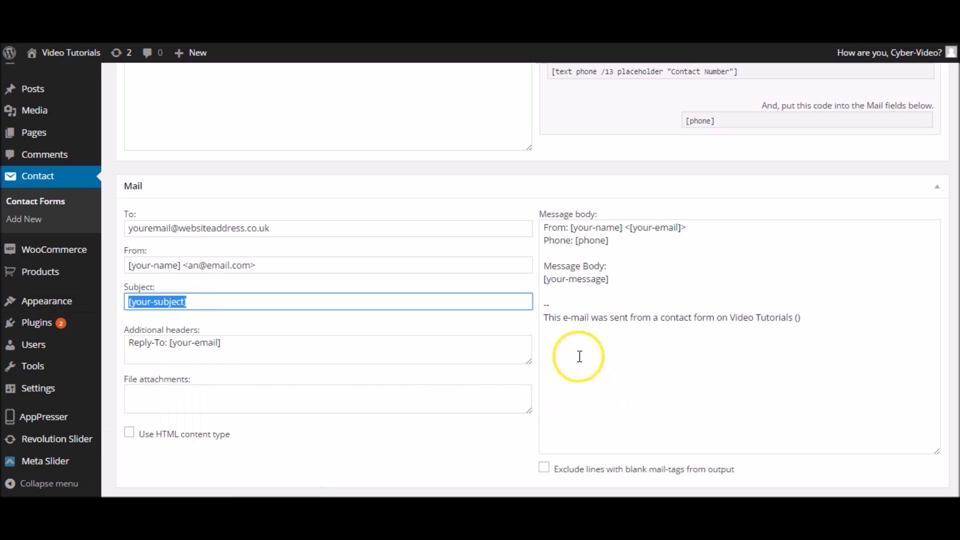
pyautogui.moveTo(624, 230); pyautogui.dragTo(562, 229)
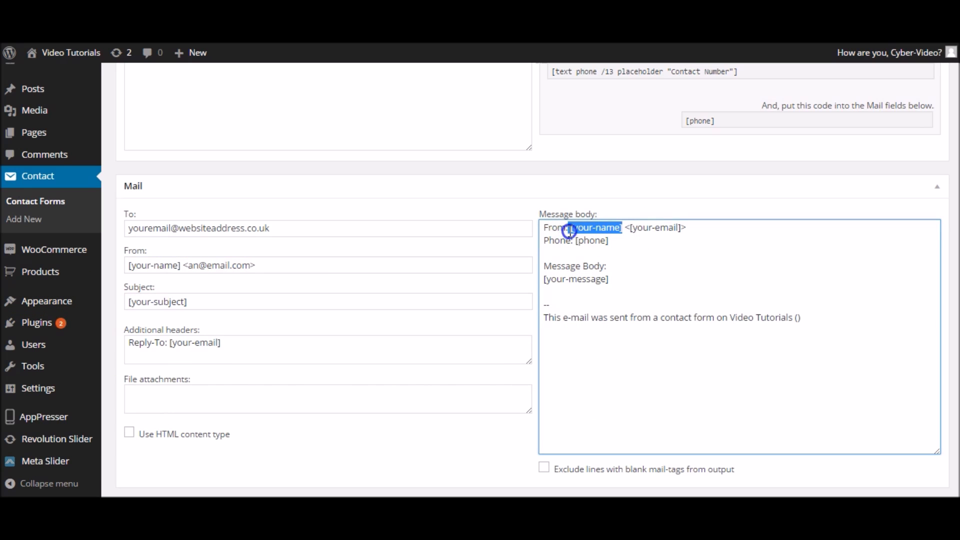
pyautogui.moveTo(189, 302); pyautogui.dragTo(107, 304)
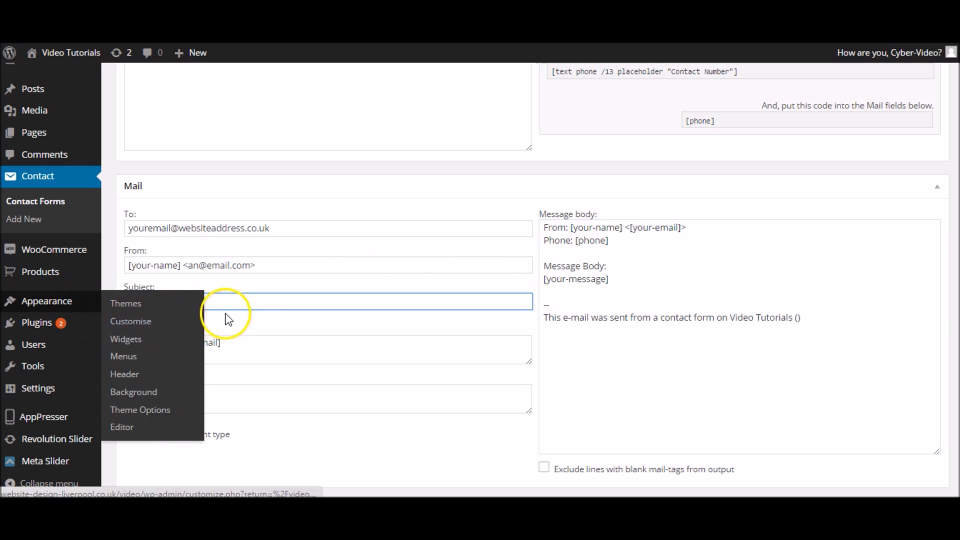
pyautogui.hotkey('ctrl', 'v')
pyautogui.moveTo(195, 302); pyautogui.dragTo(128, 302)
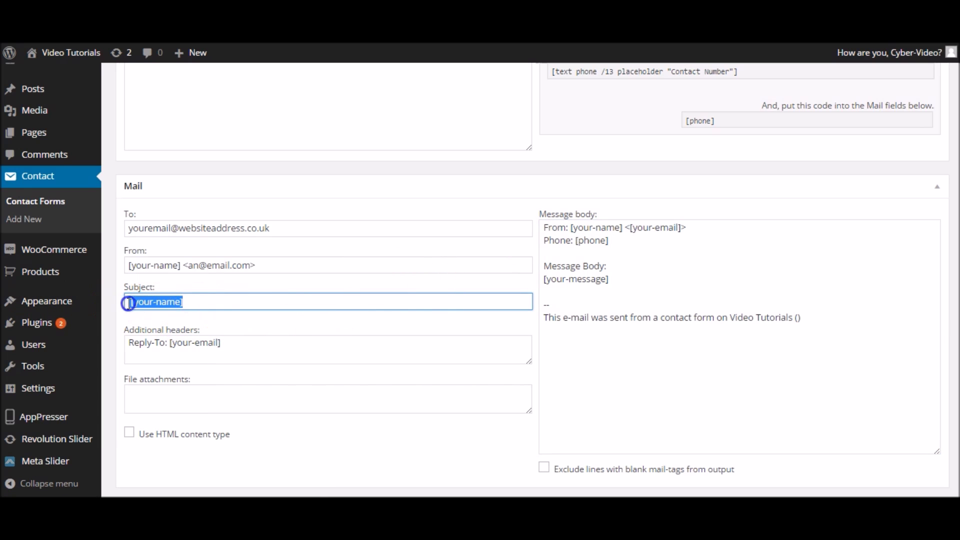
pyautogui.rightClick(140, 301)
pyautogui.click(199, 129)
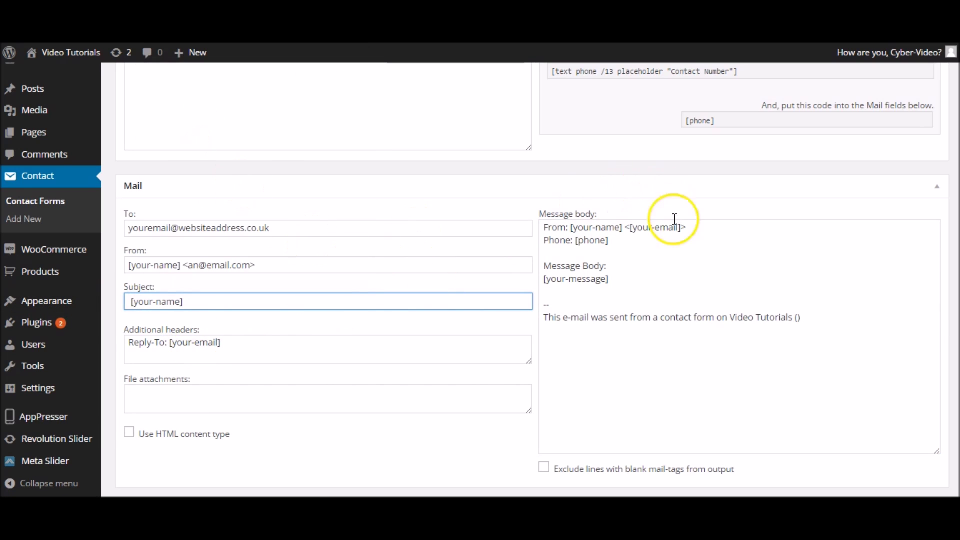
# Append <[your-email]> after [your-name] in the Subject and review the mail fields.
pyautogui.moveTo(686, 225); pyautogui.dragTo(628, 222)
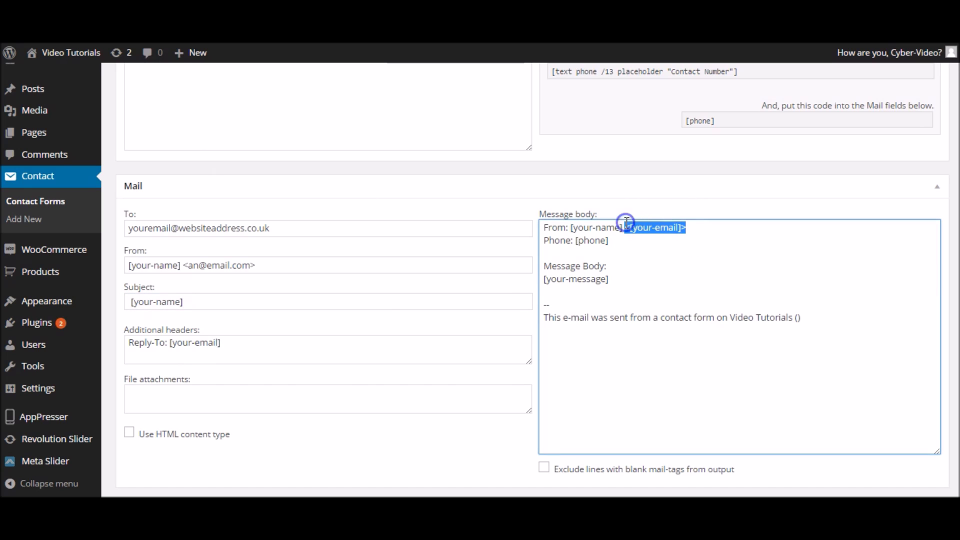
pyautogui.click(298, 344)
pyautogui.click(294, 303)
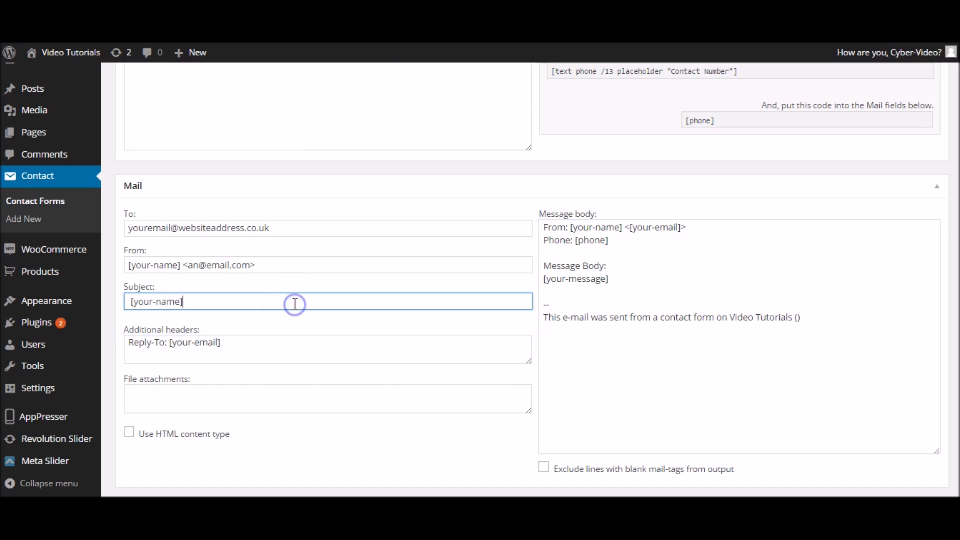
pyautogui.hotkey('ctrl', 'v')
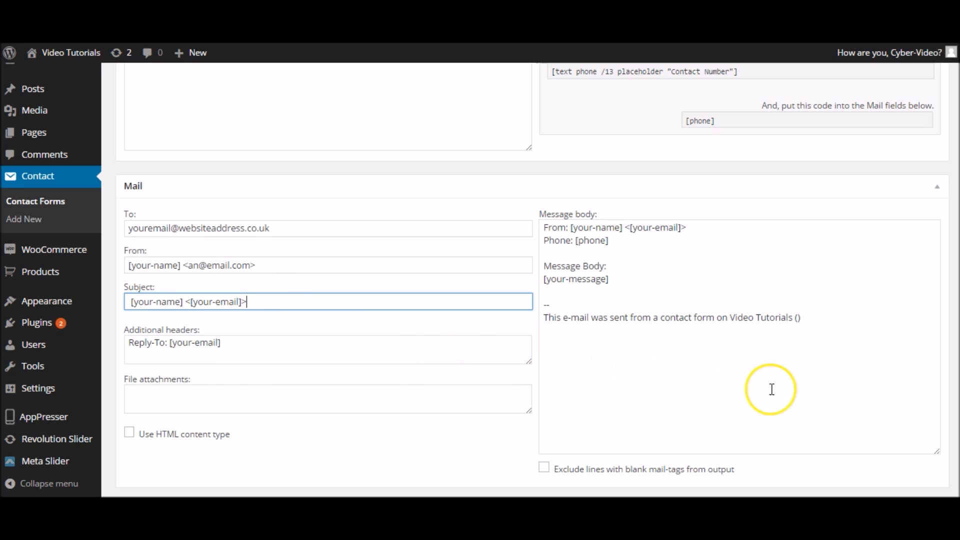
pyautogui.click(762, 386)
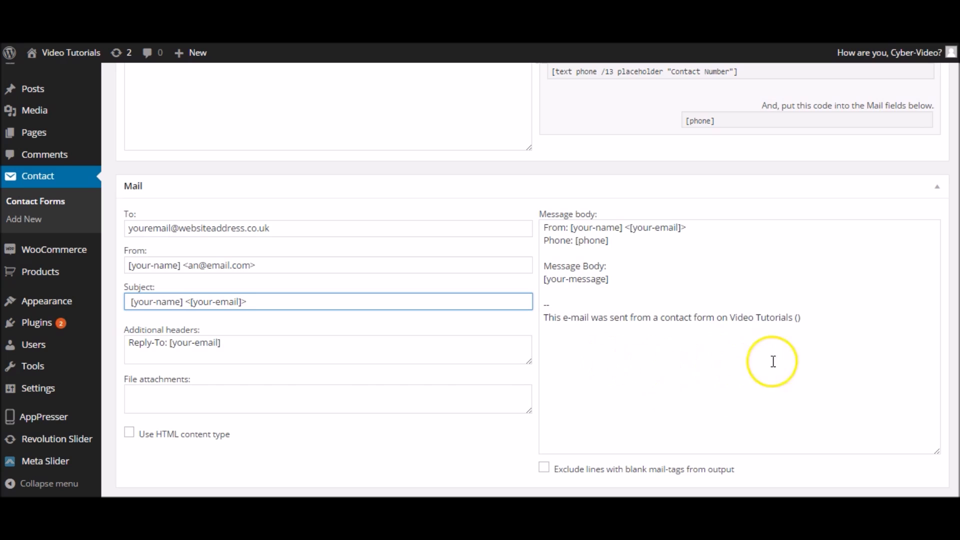
pyautogui.moveTo(834, 364); pyautogui.dragTo(516, 220)
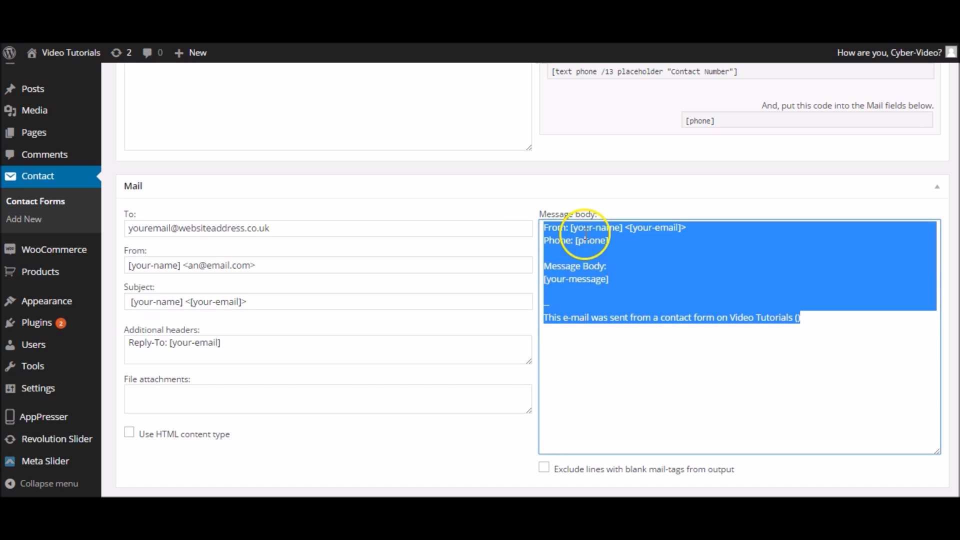
pyautogui.moveTo(285, 230); pyautogui.dragTo(128, 226)
pyautogui.click(125, 226)
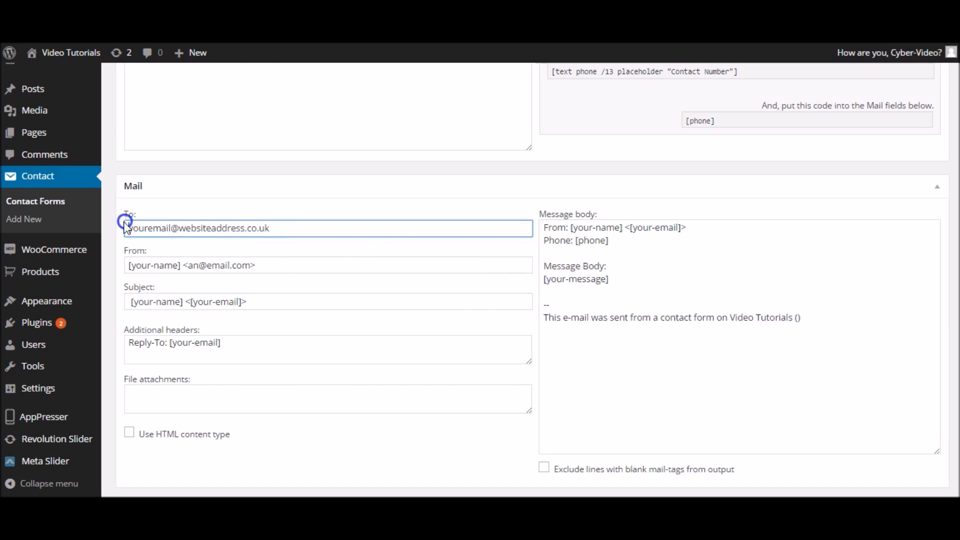
pyautogui.scroll(-3, 681, 373)
pyautogui.scroll(10, 350, 384)
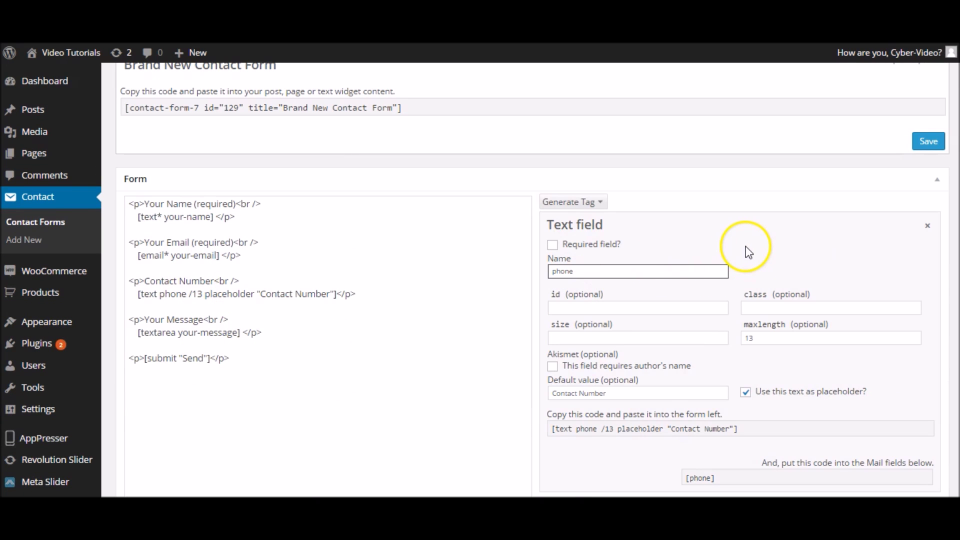
# Save the form, copy its contact-form-7 shortcode, and go to the Pages list.
pyautogui.click(922, 143)
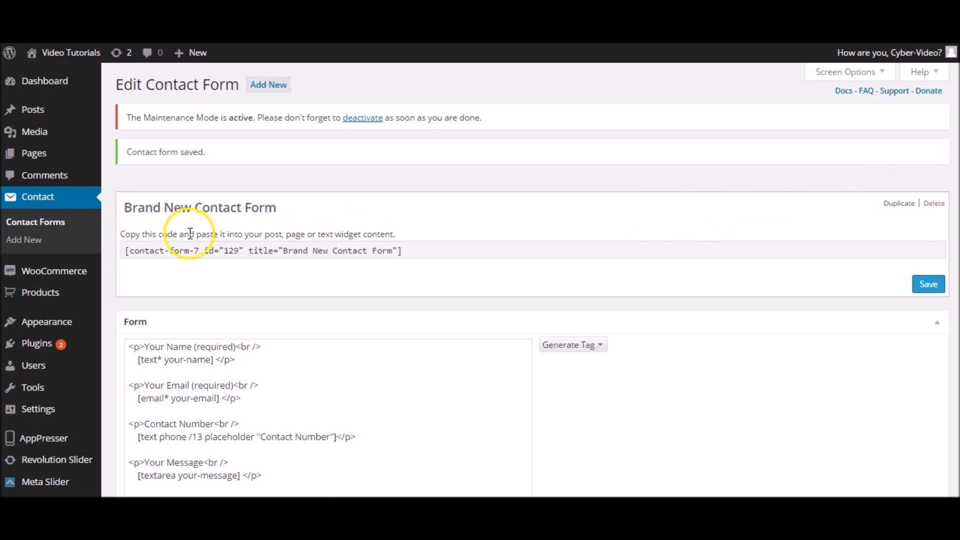
pyautogui.click(126, 256)
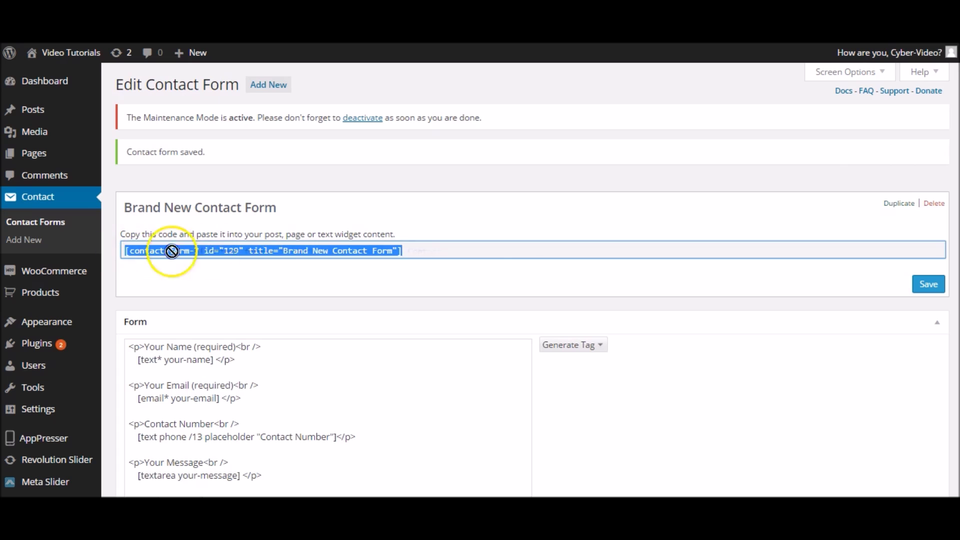
pyautogui.rightClick(294, 252)
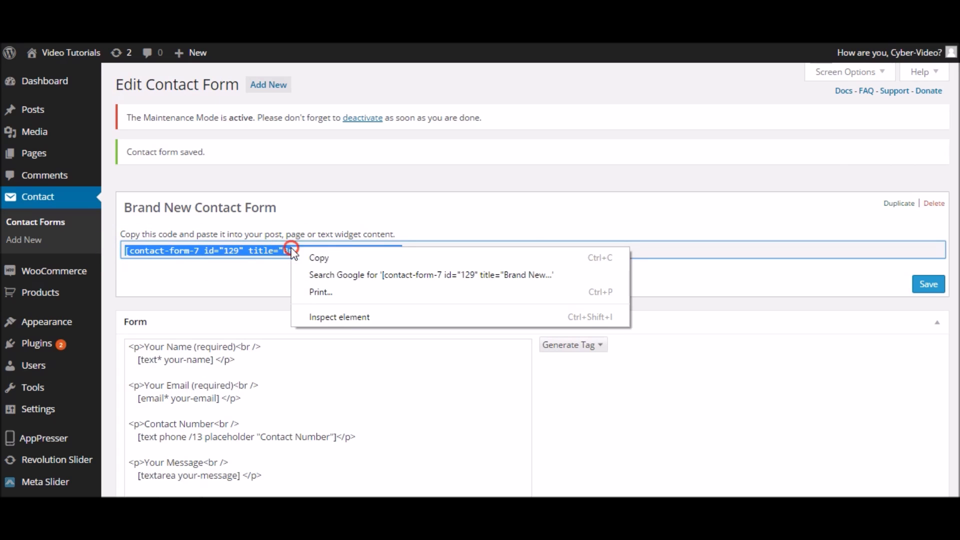
pyautogui.click(323, 260)
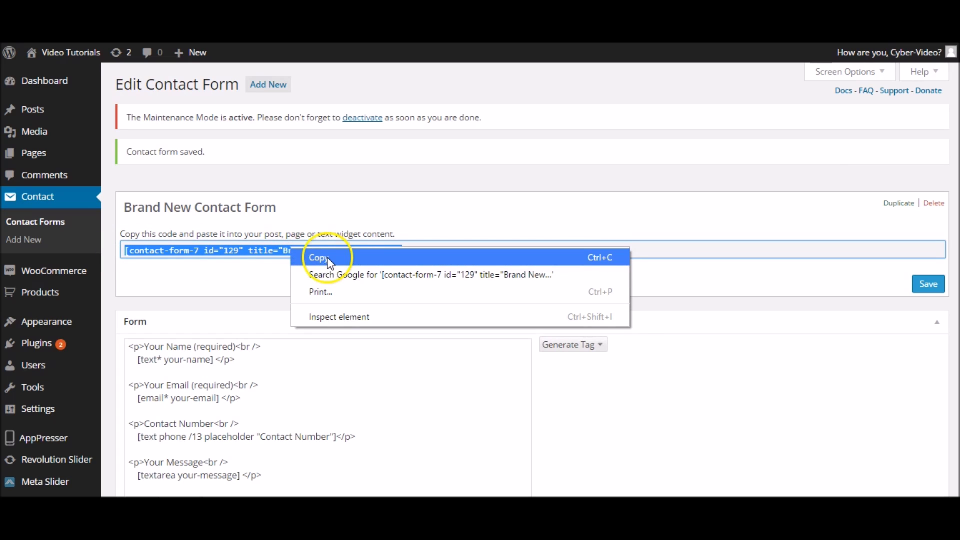
pyautogui.rightClick(337, 255)
pyautogui.click(355, 260)
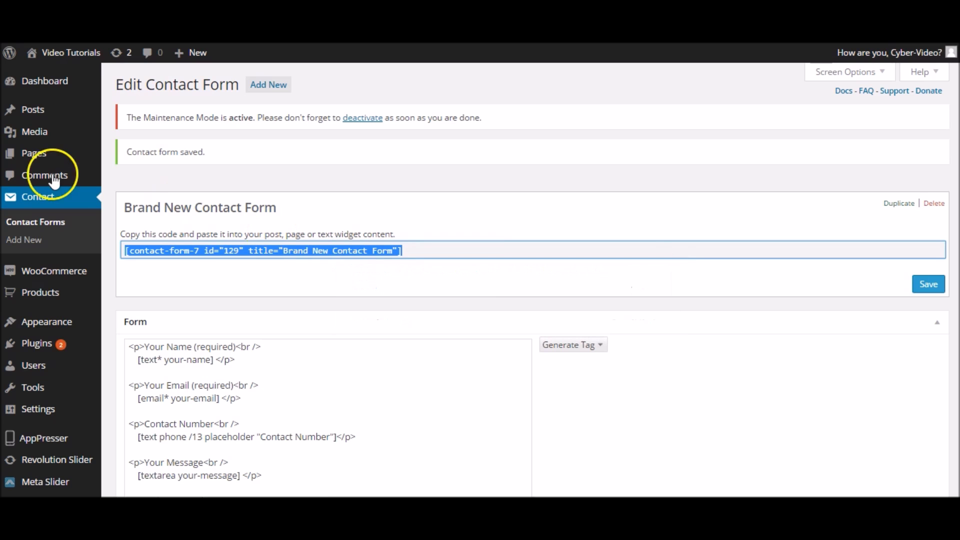
pyautogui.moveTo(50, 156)
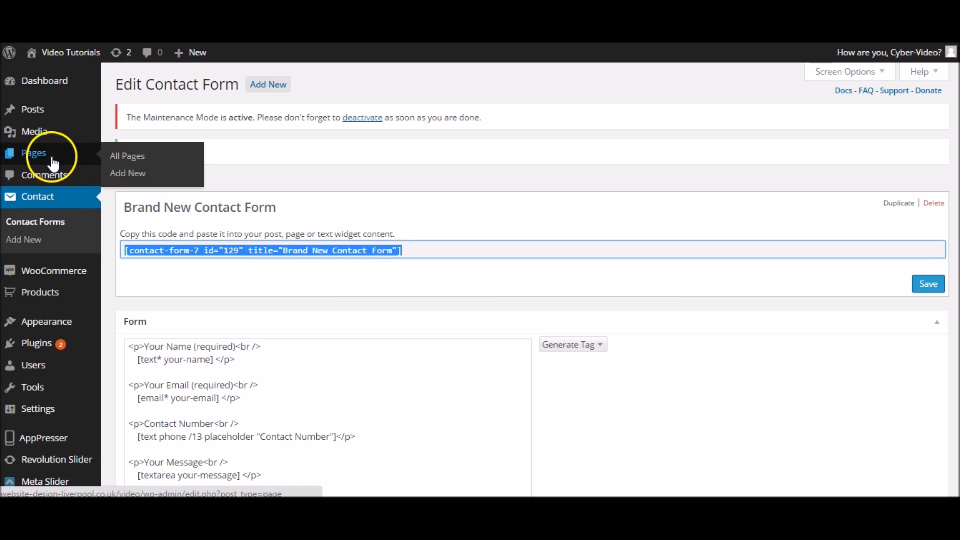
pyautogui.click(130, 158)
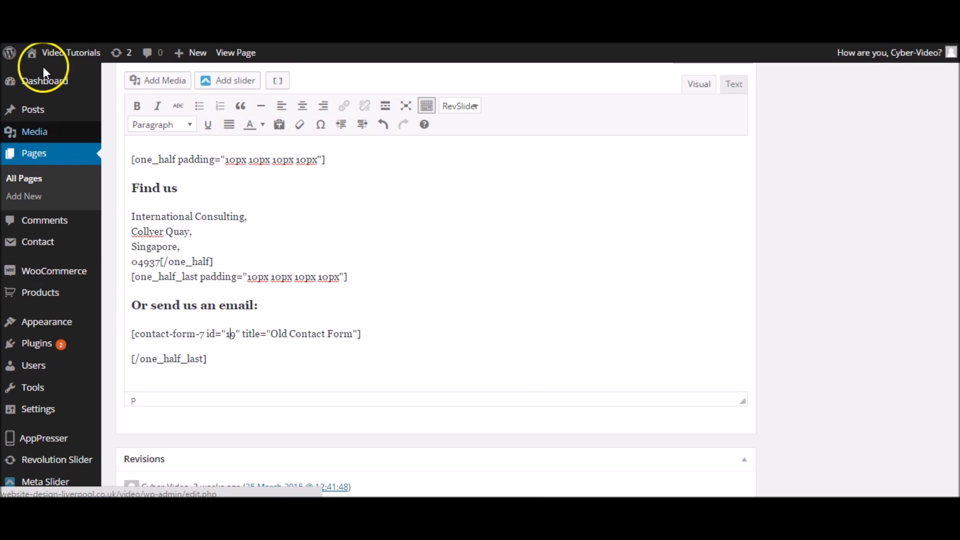
# Open the Contact page from All Pages for editing.
pyautogui.moveTo(45, 55)
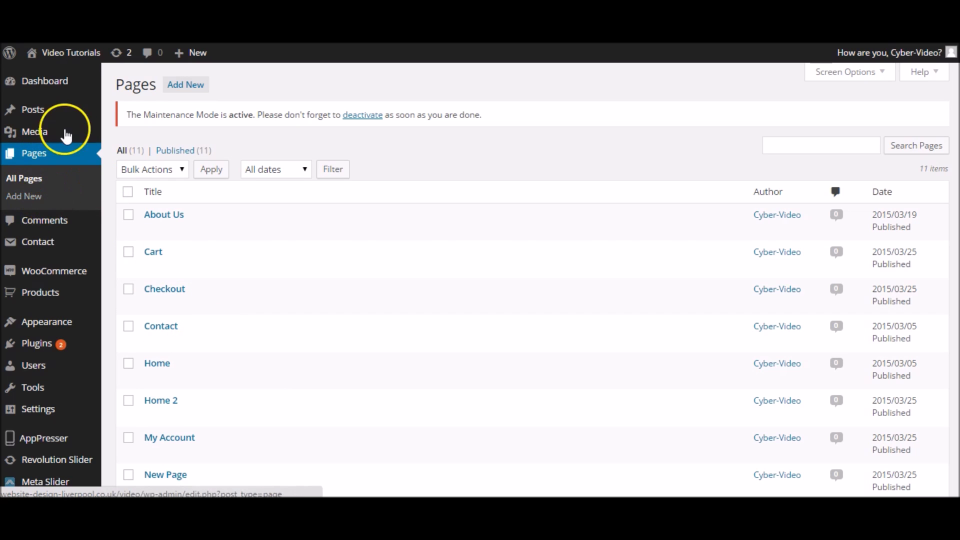
pyautogui.moveTo(57, 116)
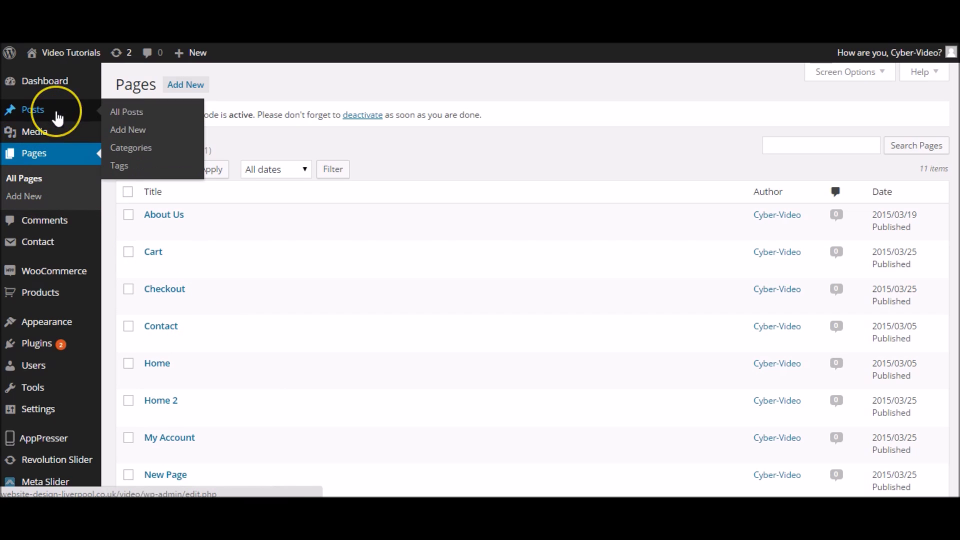
pyautogui.click(176, 328)
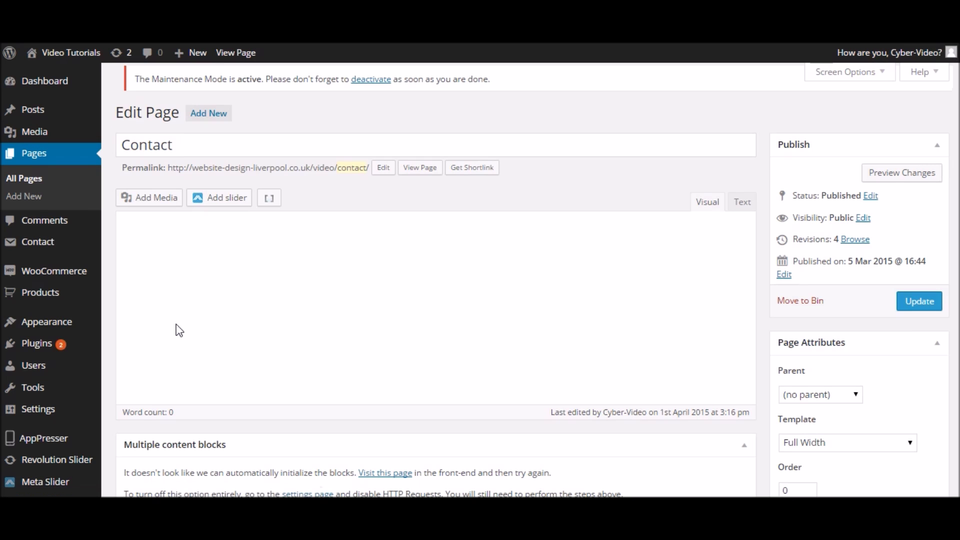
pyautogui.scroll(-15, 376, 235)
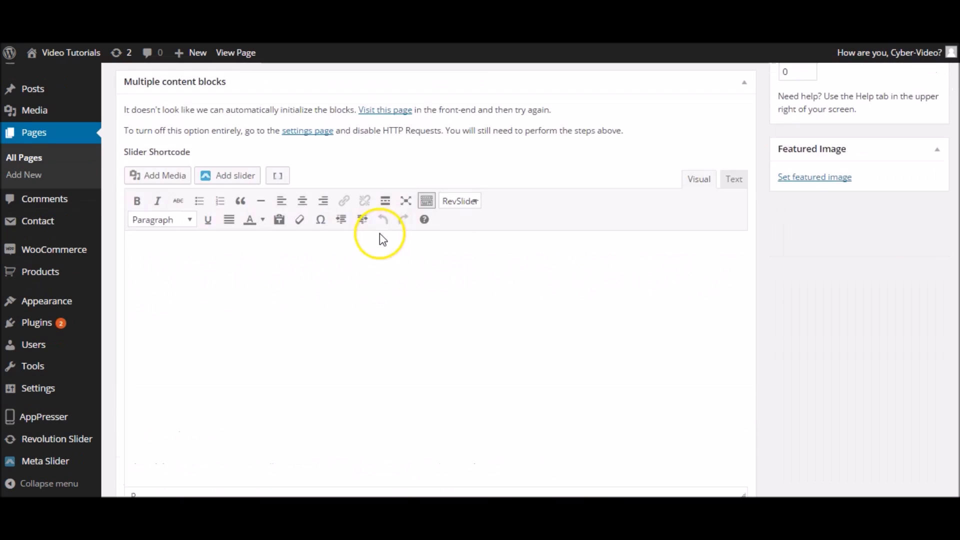
pyautogui.scroll(-15, 315, 245)
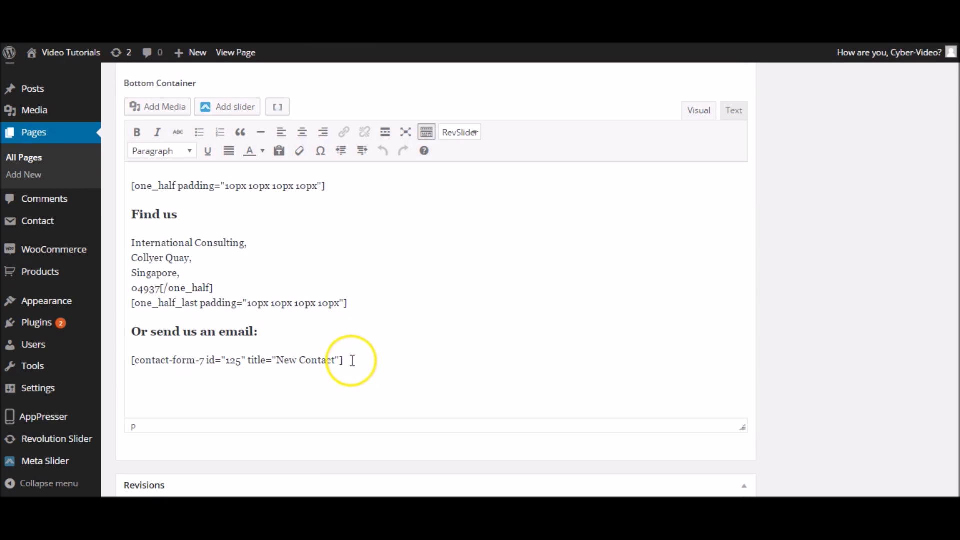
# Replace the New Contact form shortcode with the Brand New Contact Form shortcode (id 129) and update the page.
pyautogui.moveTo(358, 359); pyautogui.dragTo(129, 358)
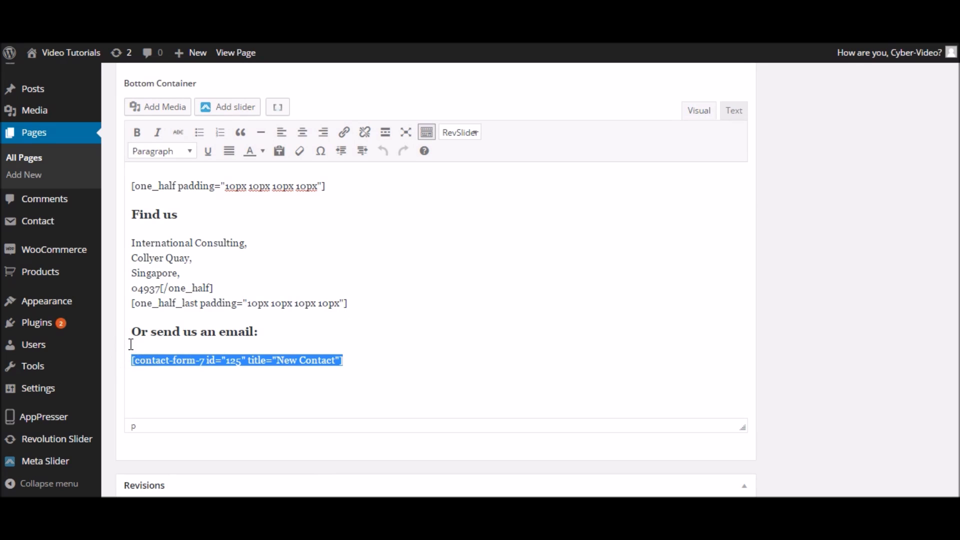
pyautogui.hotkey('ctrl', 'v')
pyautogui.click(423, 361)
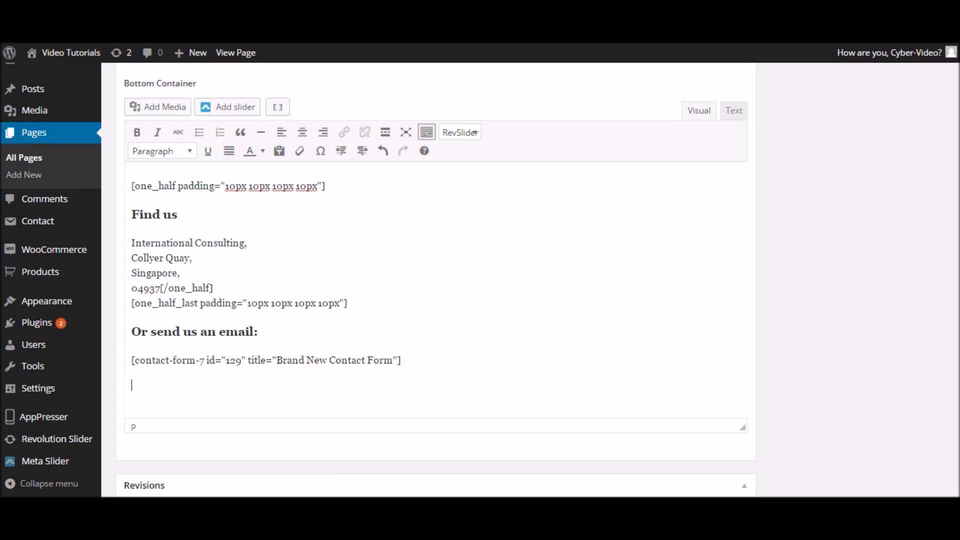
pyautogui.click(845, 350)
pyautogui.scroll(20, 845, 350)
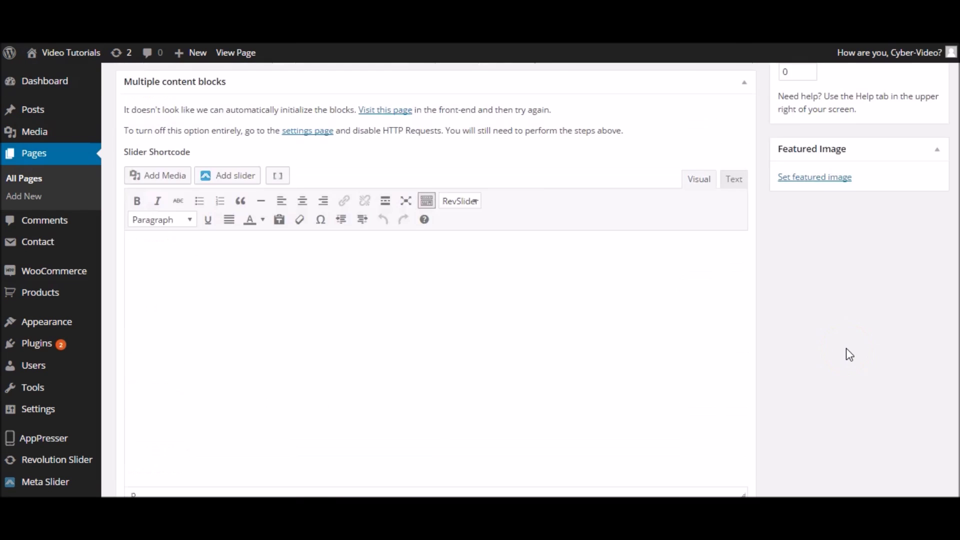
pyautogui.scroll(6, 846, 353)
pyautogui.click(910, 240)
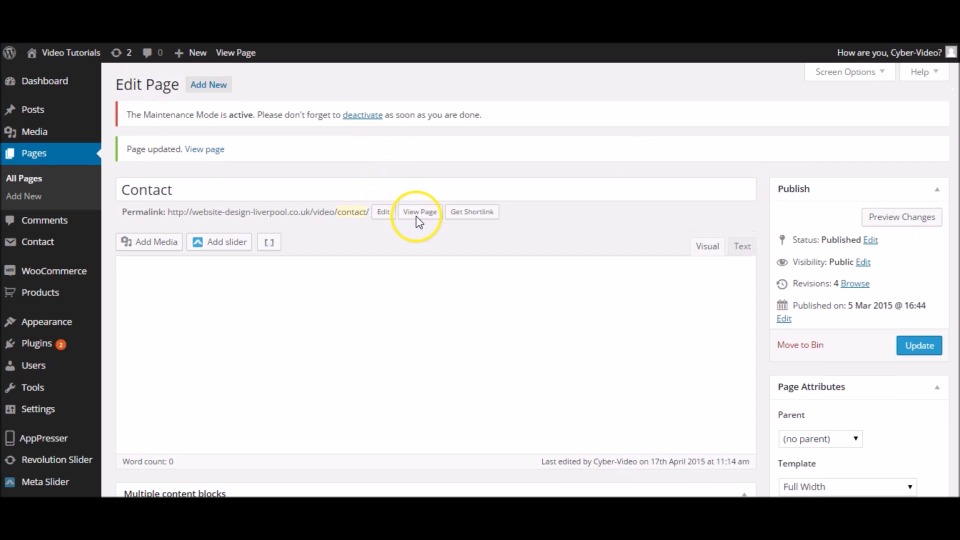
pyautogui.click(200, 150)
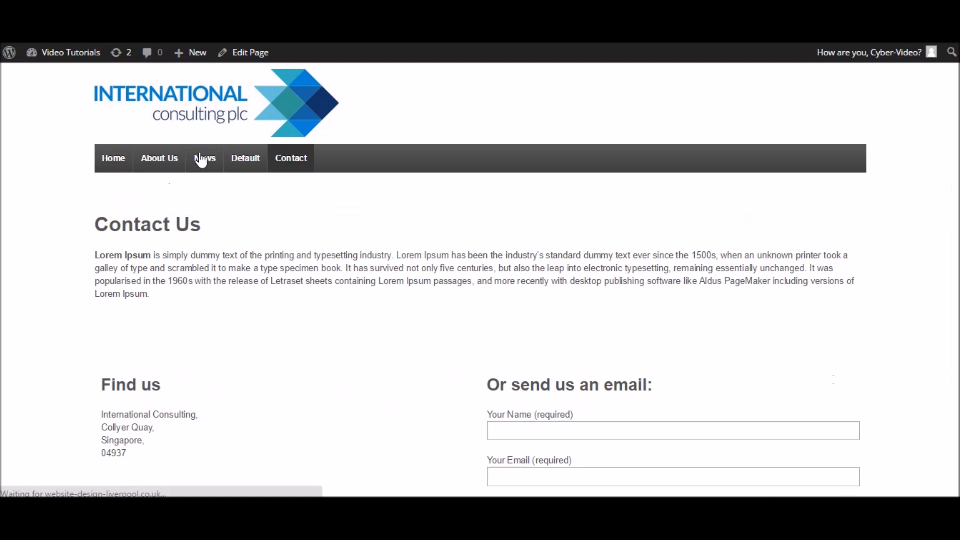
pyautogui.scroll(-3, 396, 212)
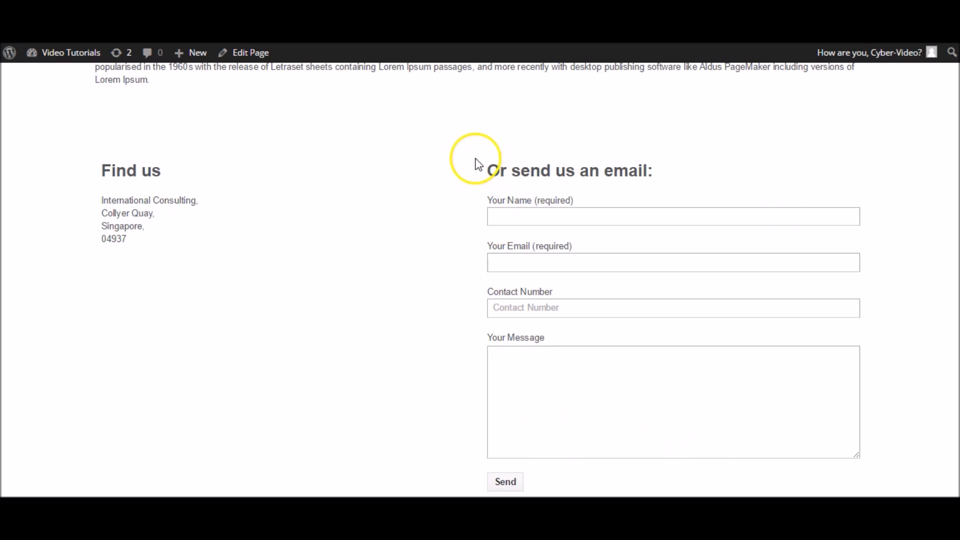
pyautogui.moveTo(484, 289); pyautogui.dragTo(572, 289)
pyautogui.click(573, 290)
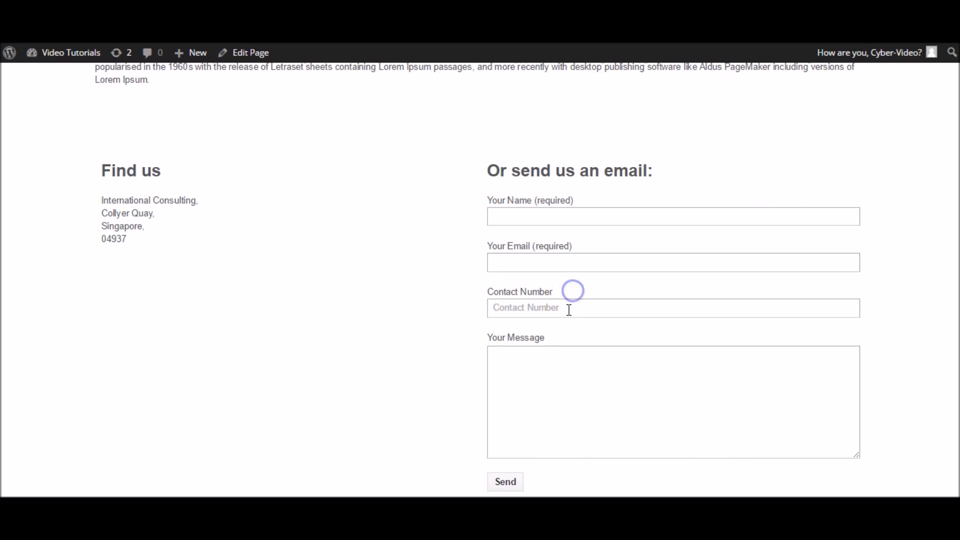
pyautogui.click(569, 309)
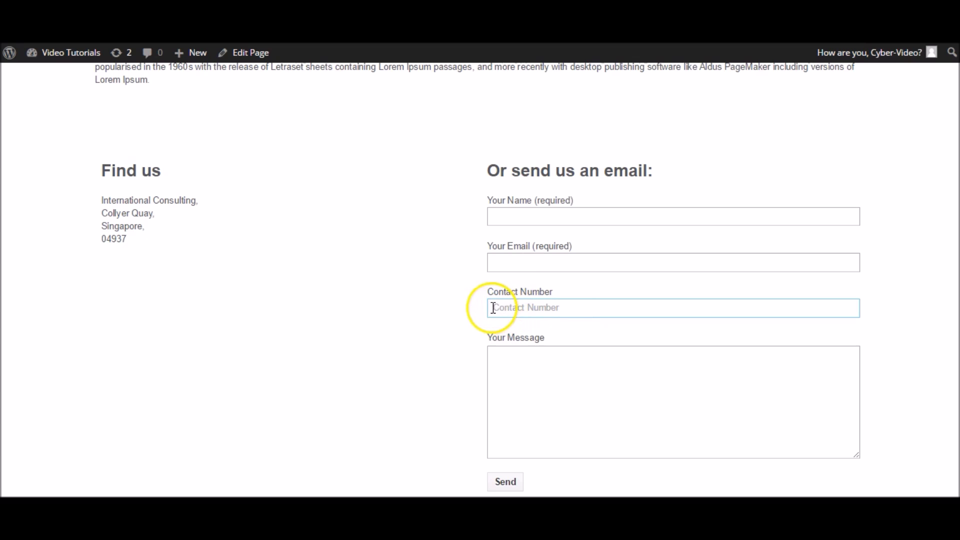
pyautogui.click(598, 313)
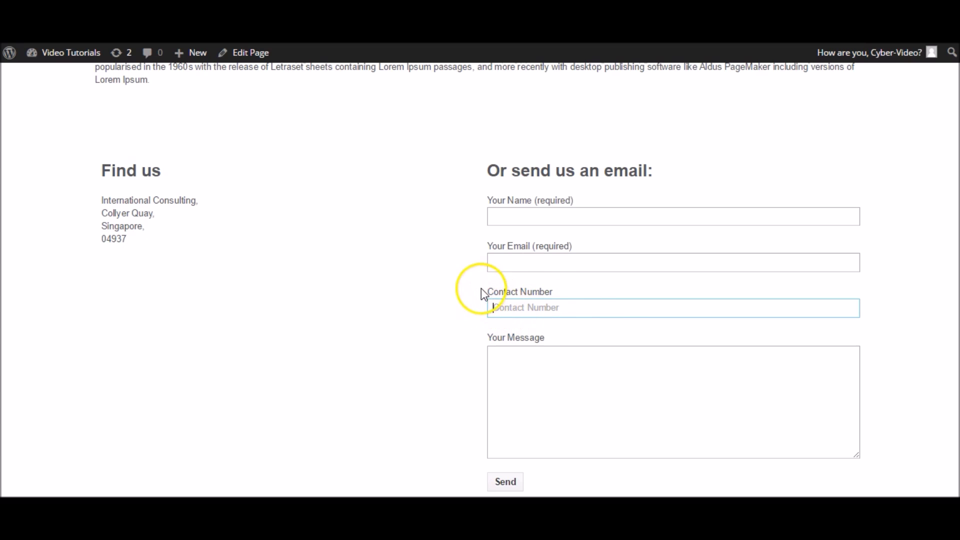
pyautogui.moveTo(482, 293); pyautogui.dragTo(544, 295)
pyautogui.click(550, 295)
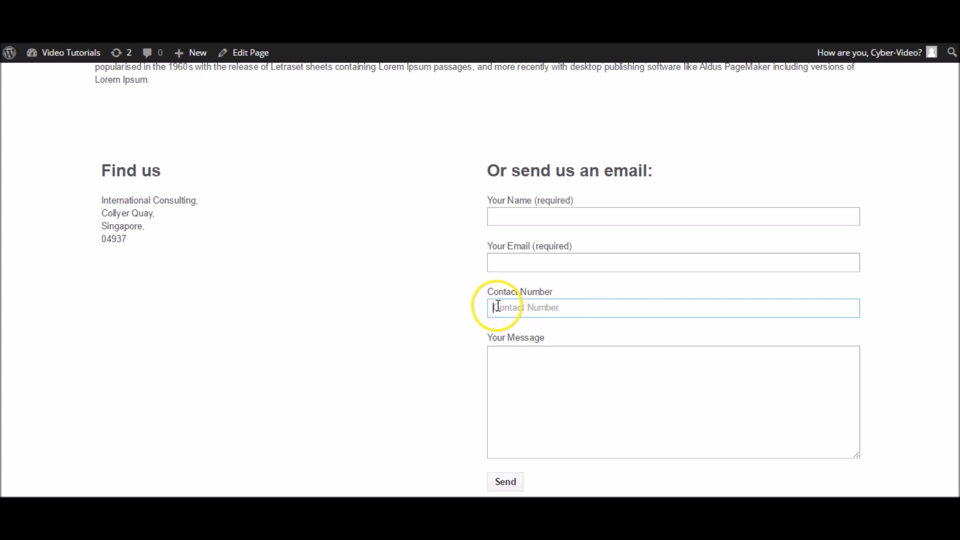
pyautogui.moveTo(553, 295); pyautogui.dragTo(490, 293)
pyautogui.click(535, 312)
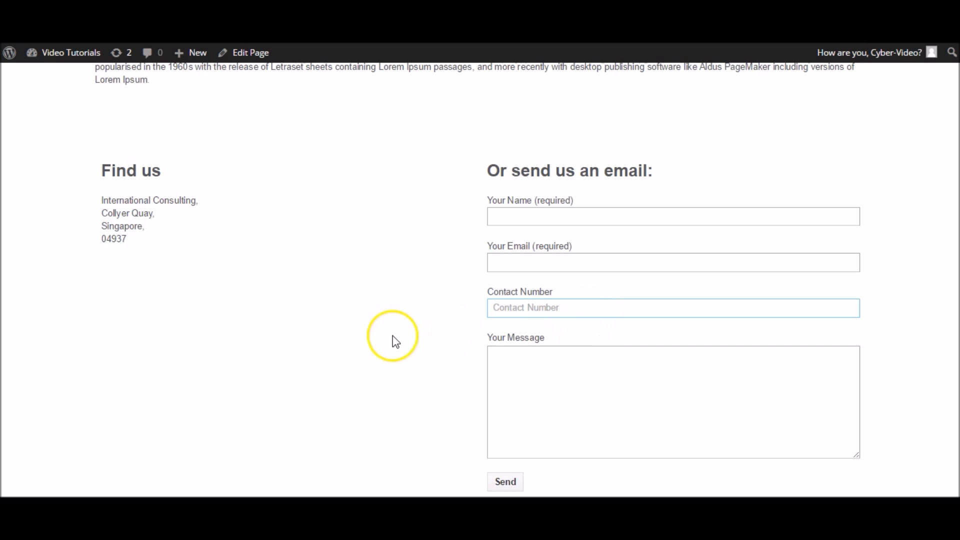
pyautogui.scroll(-3, 389, 332)
pyautogui.scroll(1, 563, 314)
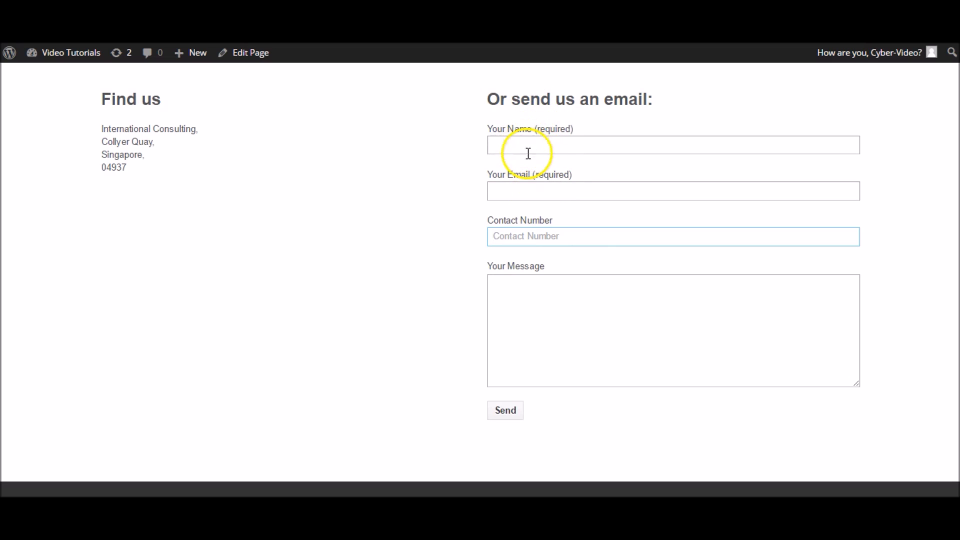
pyautogui.moveTo(49, 52)
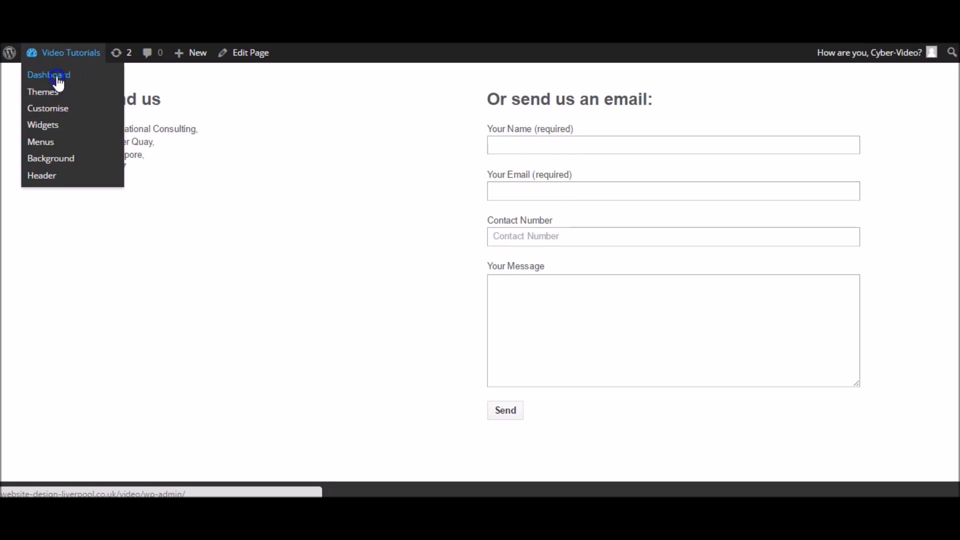
# Go from the Dashboard to Contact > Contact Forms and edit 'Brand New Contact Form'.
pyautogui.click(58, 78)
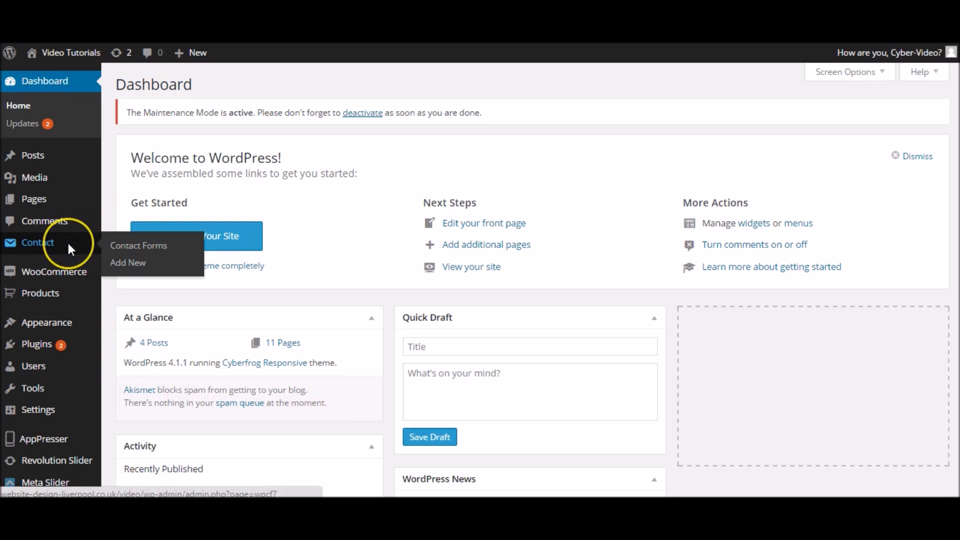
pyautogui.click(70, 244)
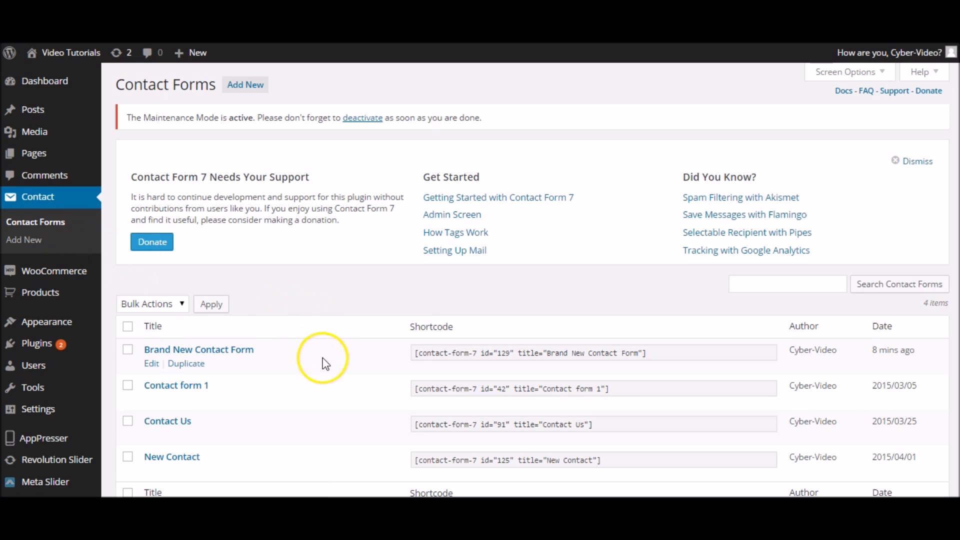
pyautogui.click(164, 351)
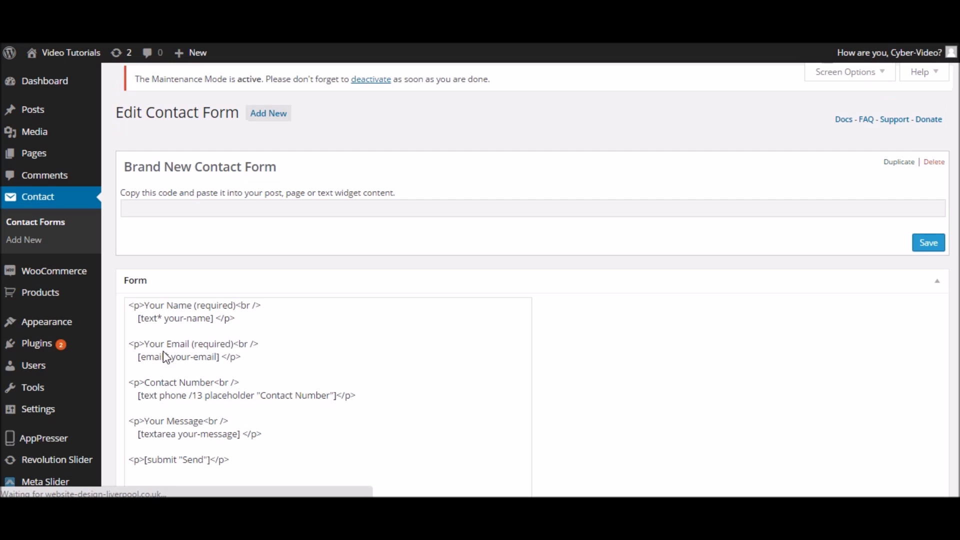
pyautogui.scroll(-2, 337, 343)
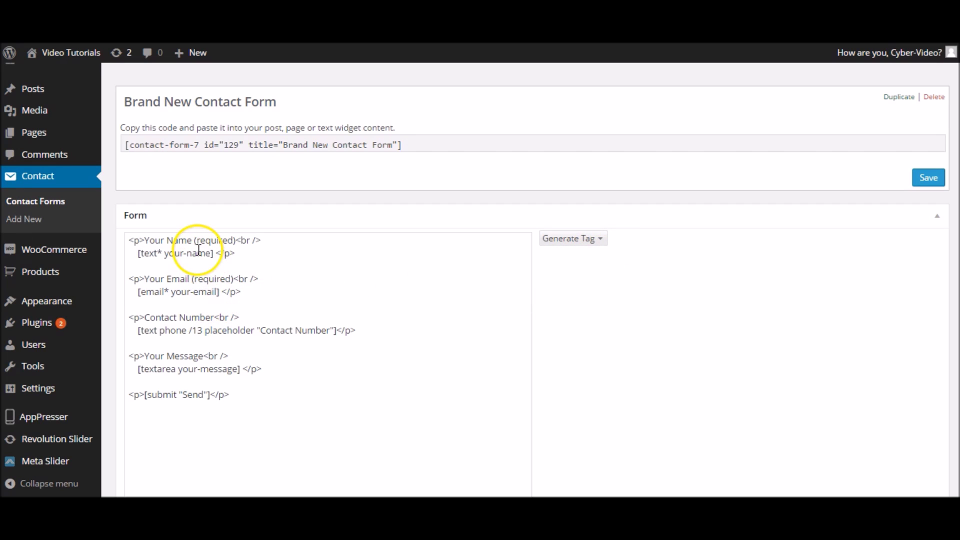
# Copy the Contact Number placeholder into the email tag and change it to 'Email'.
pyautogui.moveTo(204, 330); pyautogui.dragTo(343, 330)
pyautogui.hotkey('ctrl', 'c')
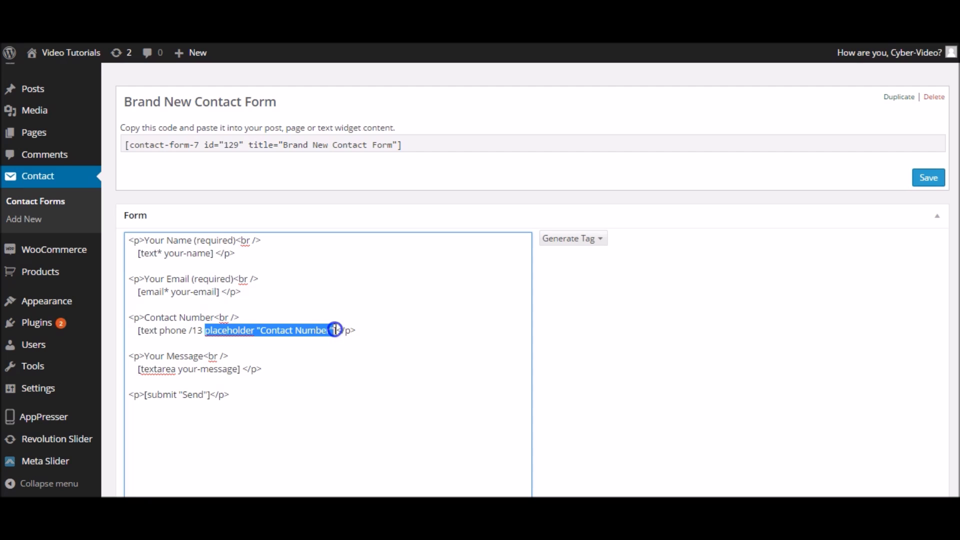
pyautogui.click(218, 291)
pyautogui.hotkey('ctrl', 'v')
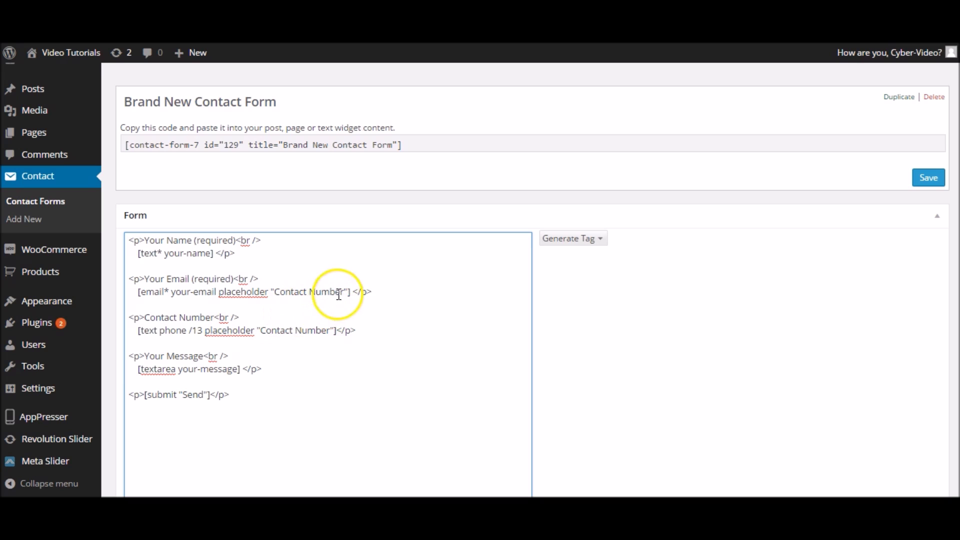
pyautogui.moveTo(344, 292); pyautogui.dragTo(332, 292)
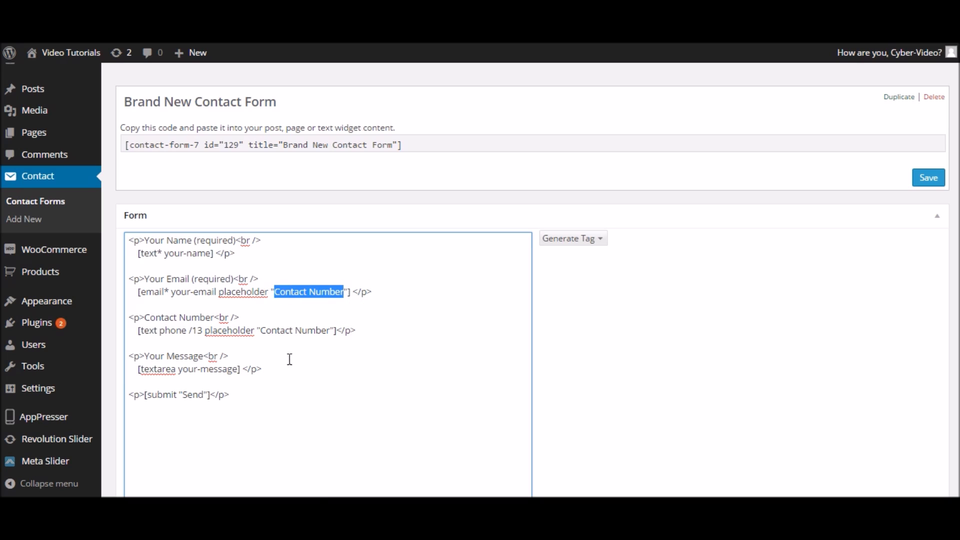
pyautogui.write('Email')
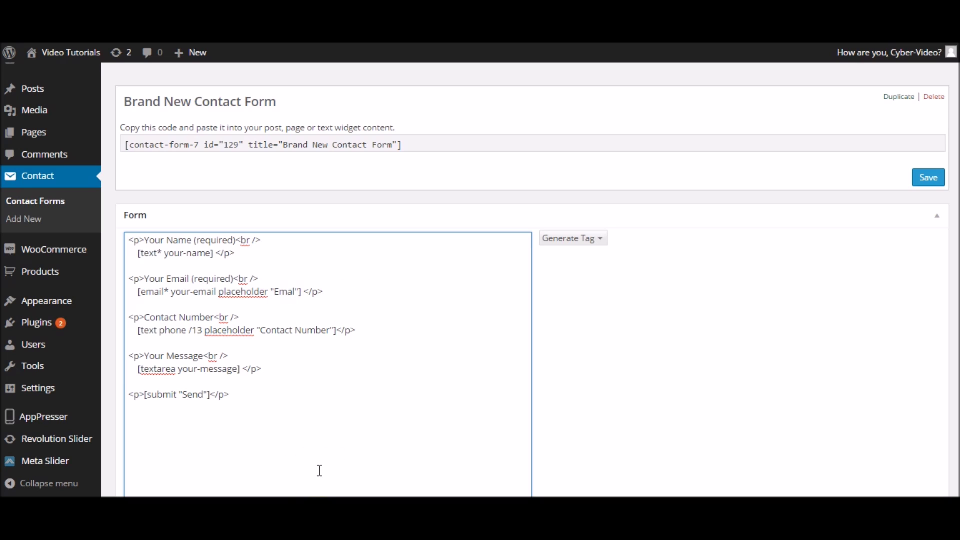
# Paste the placeholder attribute into the name tag after your-name.
pyautogui.click(212, 254)
pyautogui.hotkey('ctrl', 'v')
pyautogui.moveTo(338, 253); pyautogui.dragTo(268, 254)
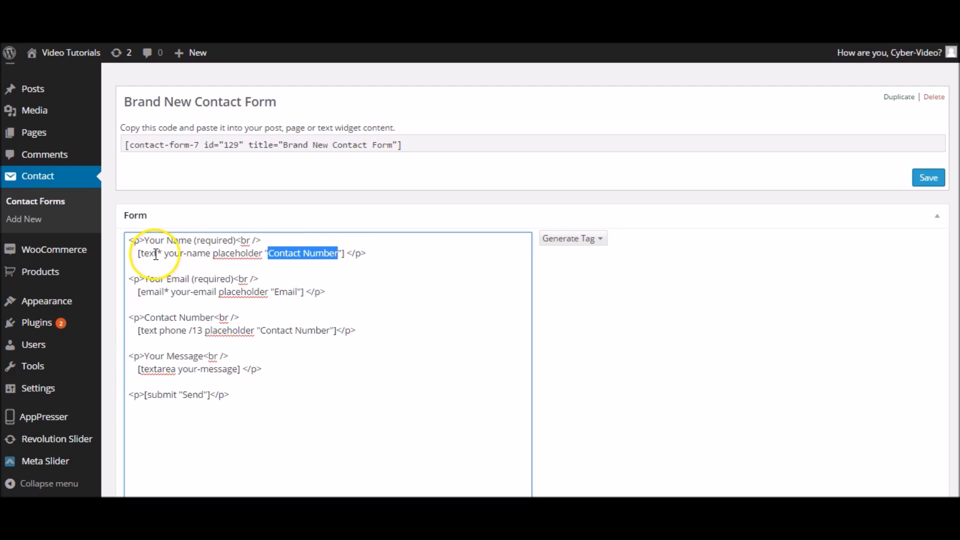
# Check the Text field tag options, then change the name tag's placeholder to 'Name'.
pyautogui.click(576, 238)
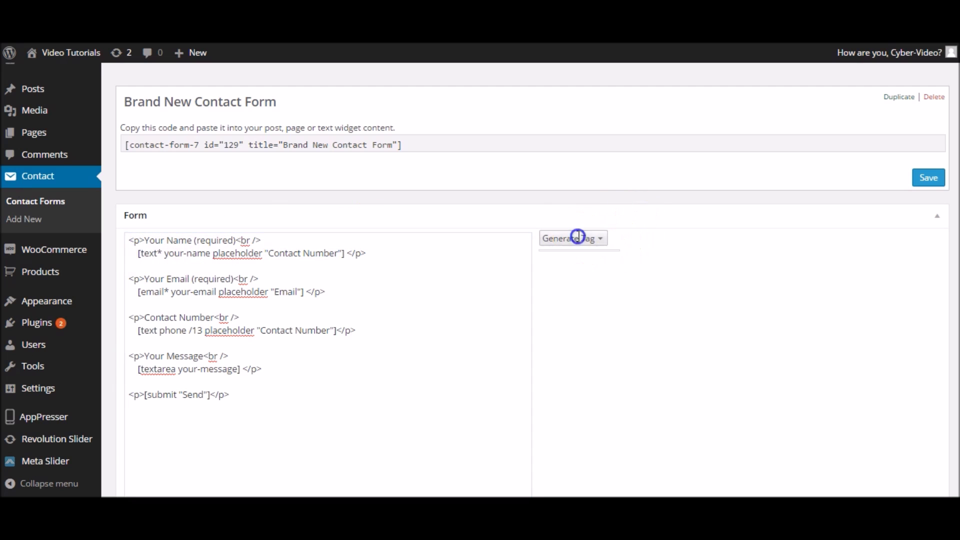
pyautogui.click(569, 257)
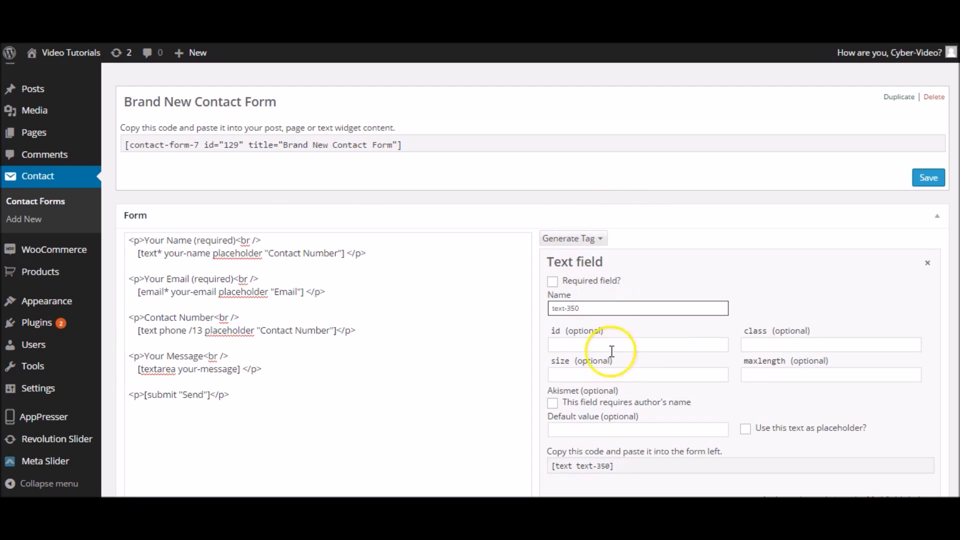
pyautogui.click(595, 428)
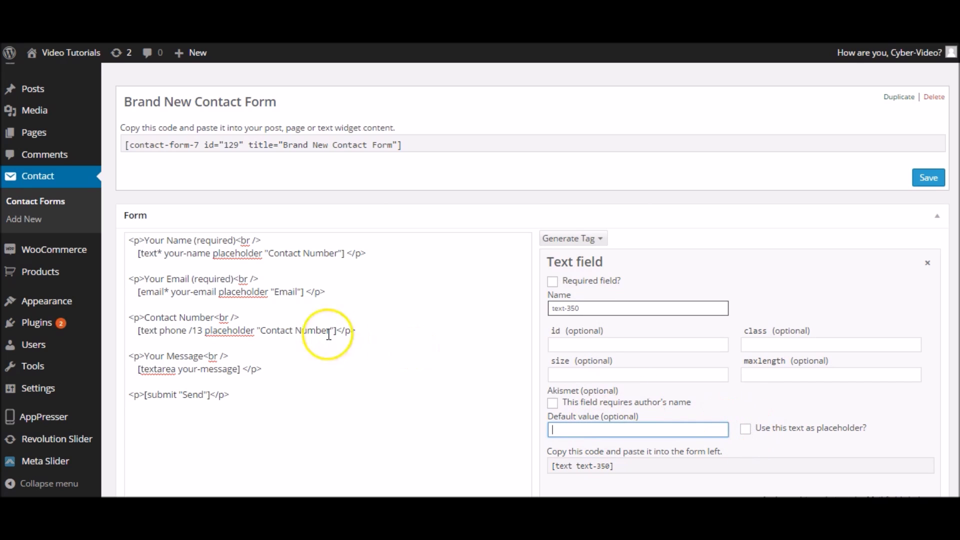
pyautogui.click(336, 254)
pyautogui.moveTo(336, 254); pyautogui.dragTo(268, 255)
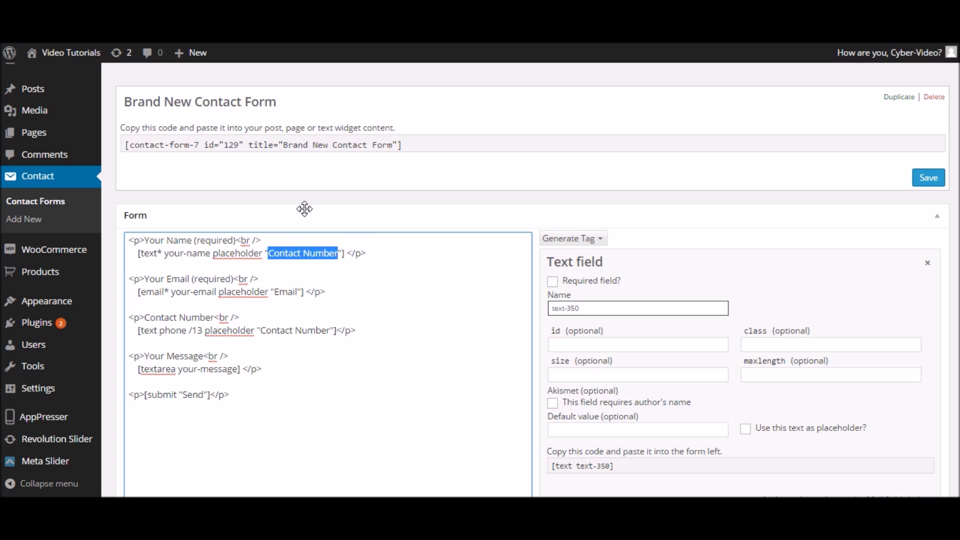
pyautogui.write('N')
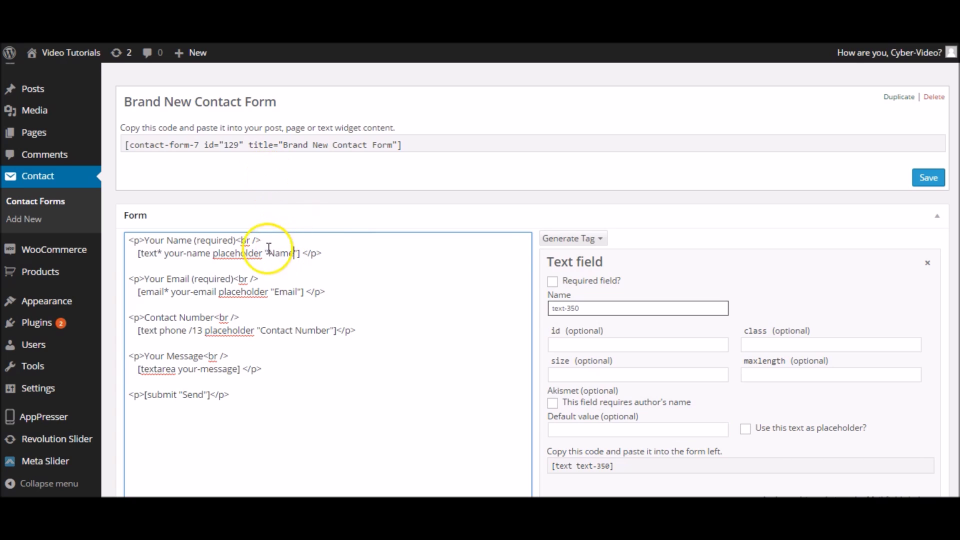
# Delete the Your Name, Your Email and Contact Number labels and save the form.
pyautogui.moveTo(236, 241); pyautogui.dragTo(184, 241)
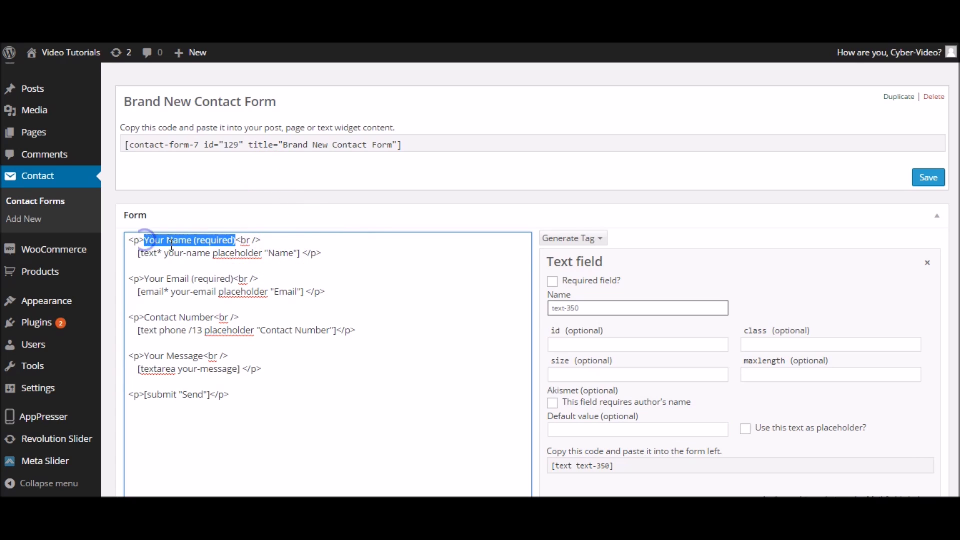
pyautogui.press('BackSpace')
pyautogui.moveTo(258, 279); pyautogui.dragTo(144, 278)
pyautogui.press('BackSpace')
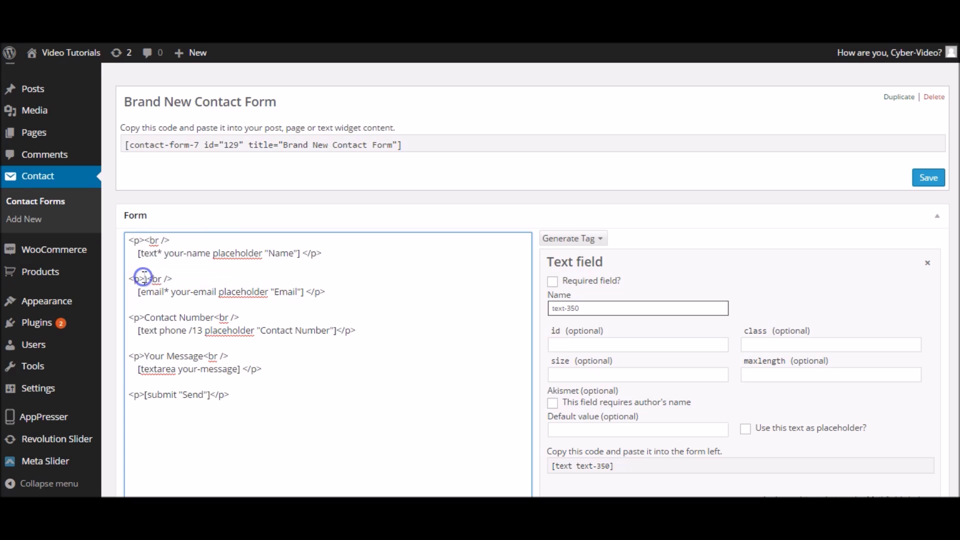
pyautogui.moveTo(214, 317); pyautogui.dragTo(142, 318)
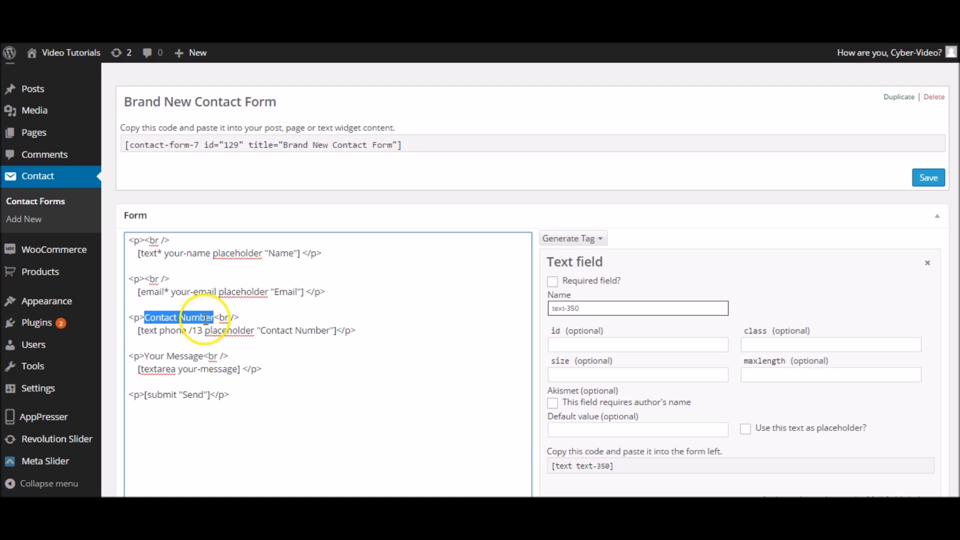
pyautogui.press('BackSpace')
pyautogui.click(935, 181)
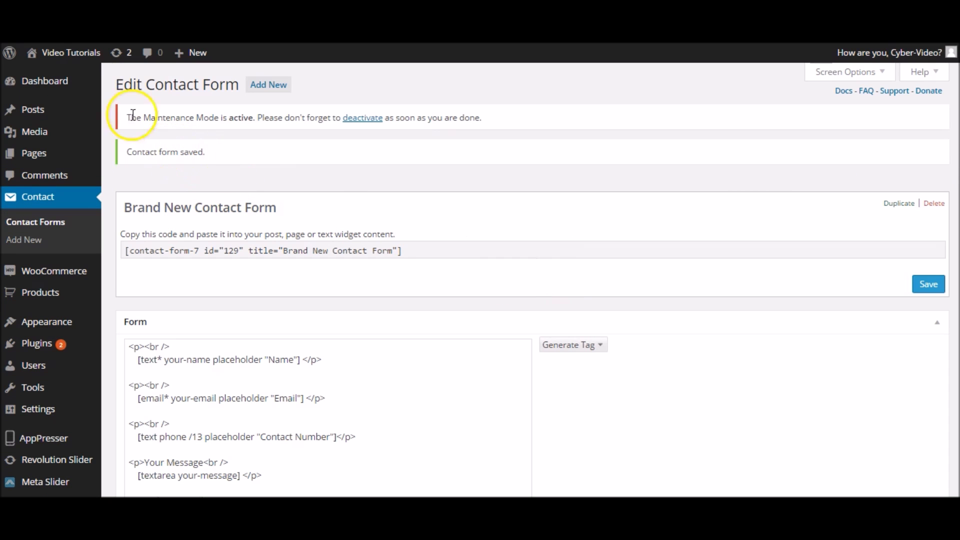
# Visit the live Contact page and try the Name, Email and Contact Number fields.
pyautogui.click(78, 78)
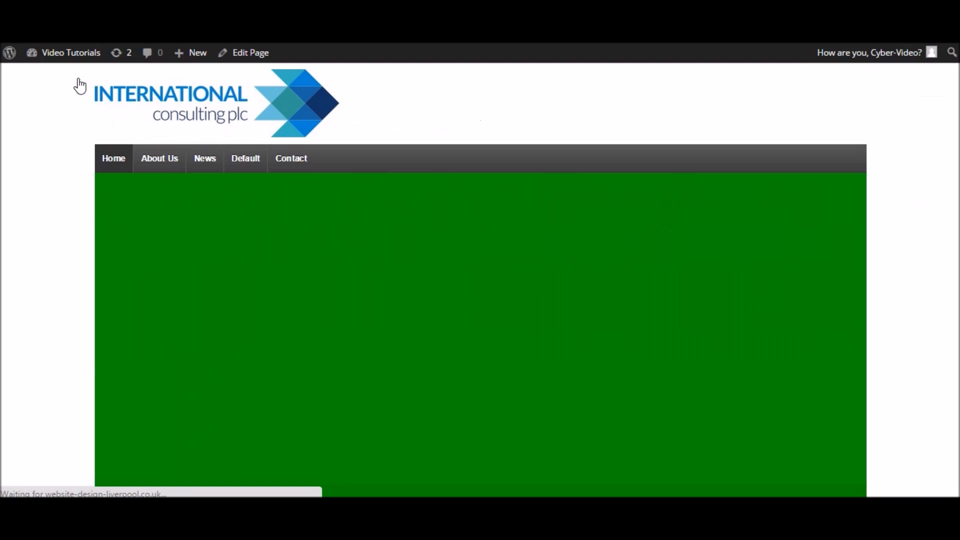
pyautogui.click(276, 164)
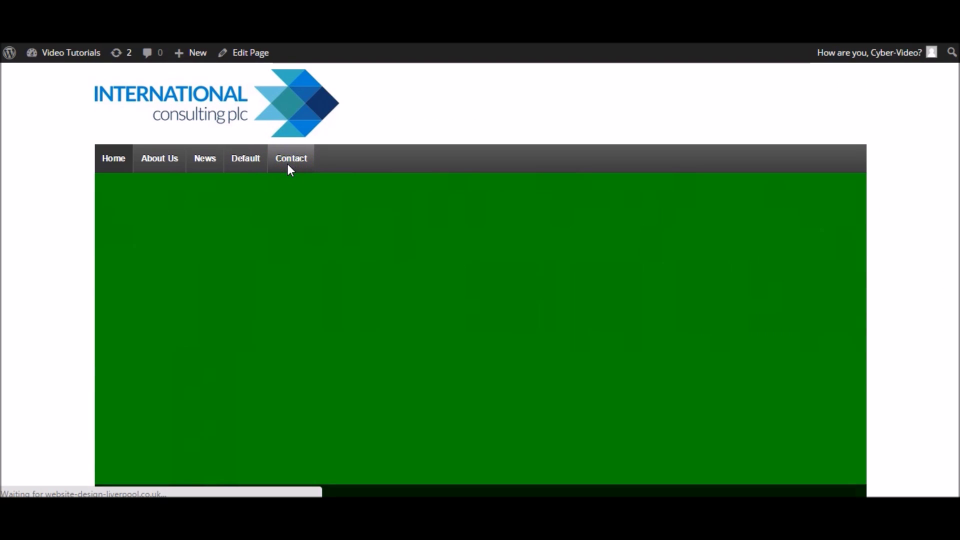
pyautogui.scroll(-3, 640, 336)
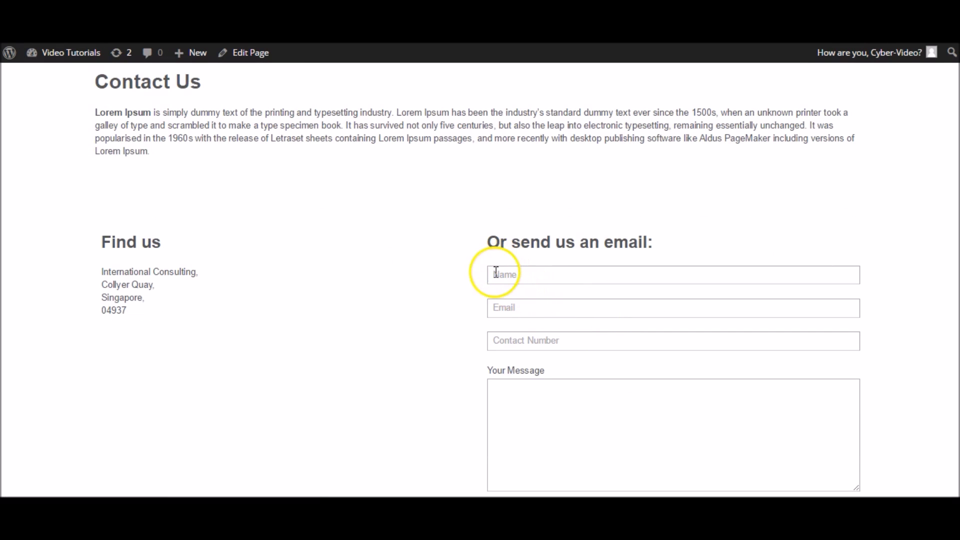
pyautogui.click(524, 275)
pyautogui.click(508, 302)
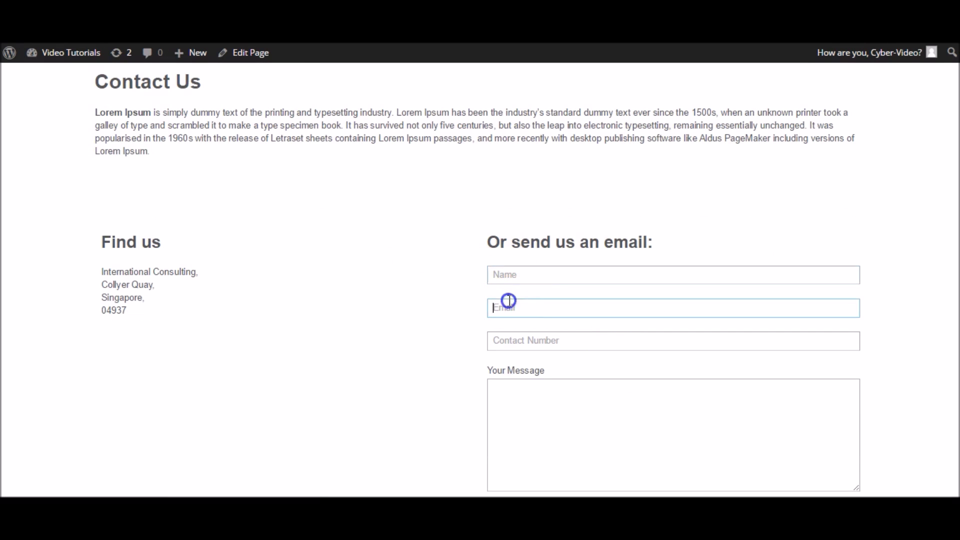
pyautogui.click(535, 342)
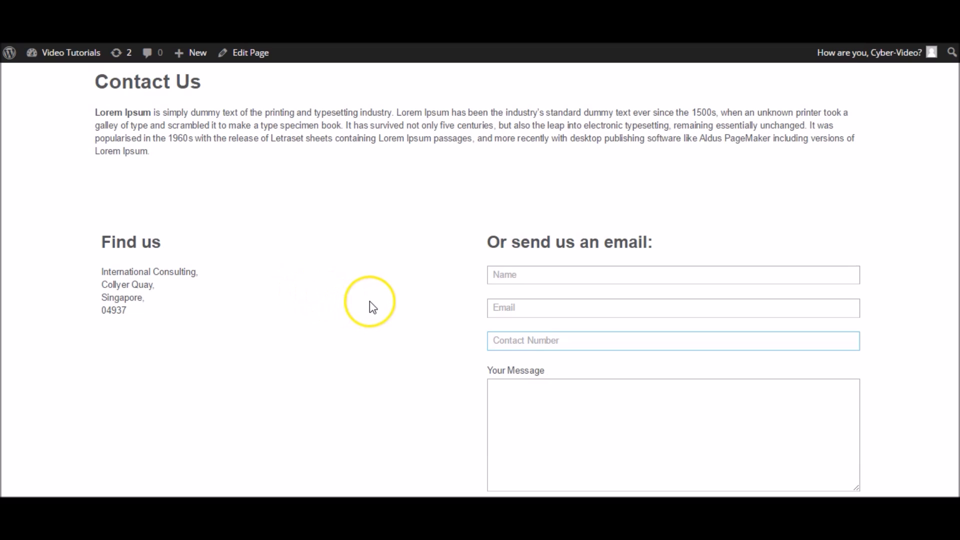